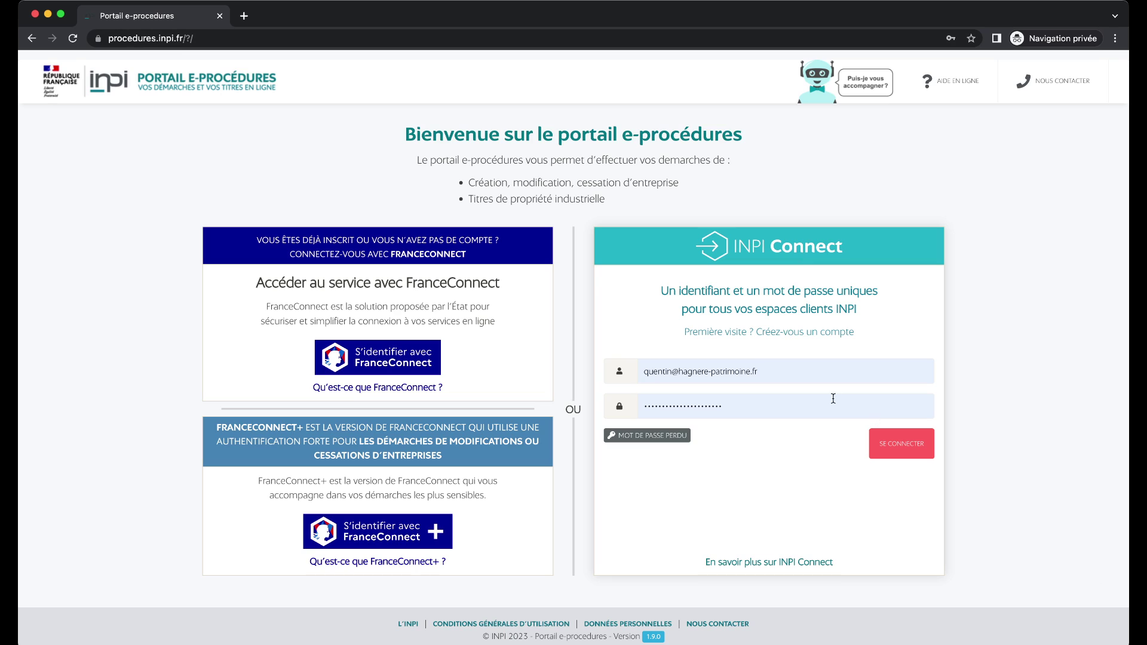
Sign in to the INPI account through the INPI Connect panel.
{"action": "left_click", "coordinate": [889, 448]}
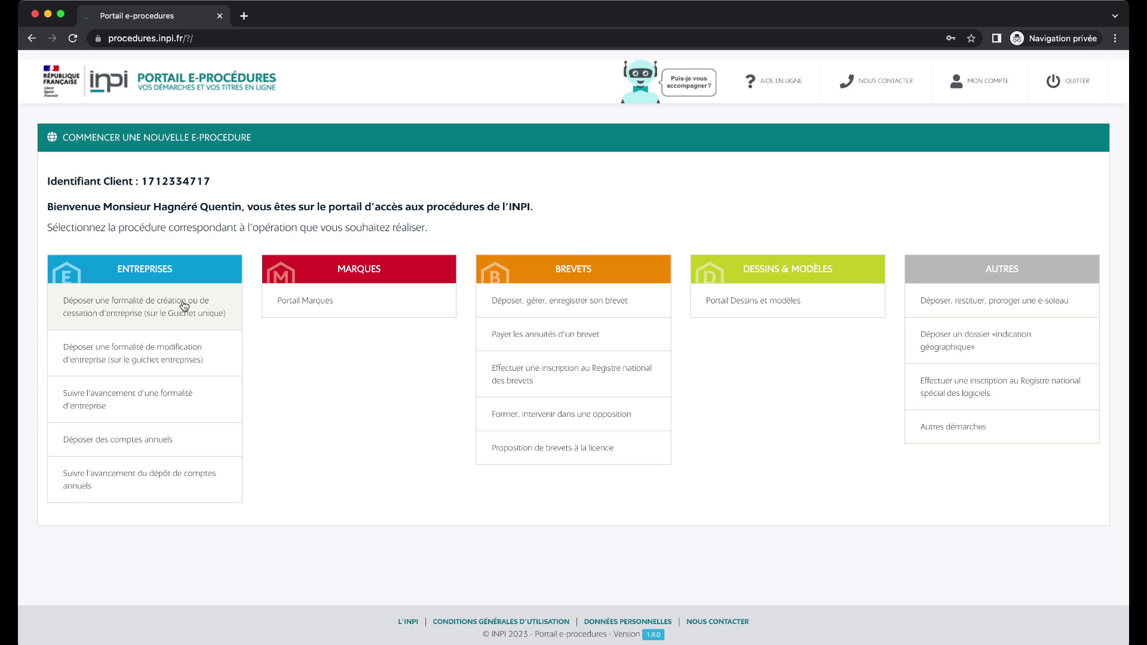
Start a new company-creation formality on the Guichet unique.
{"action": "left_click", "coordinate": [151, 309]}
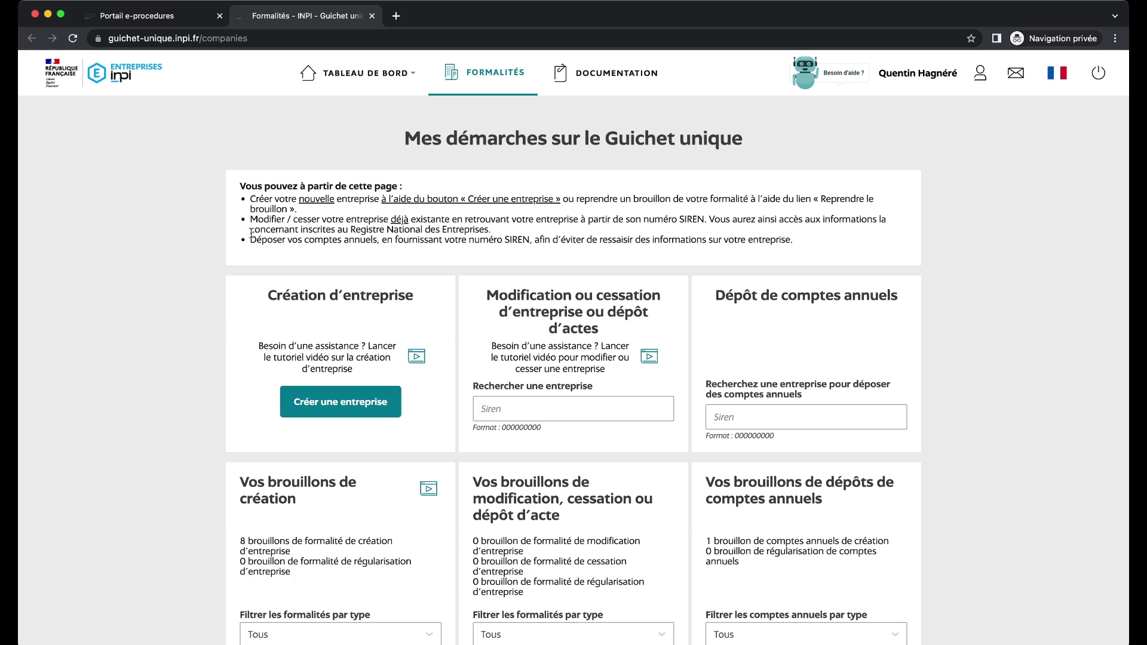
{"action": "scroll", "coordinate": [220, 234], "scroll_direction": "down", "scroll_amount": 1}
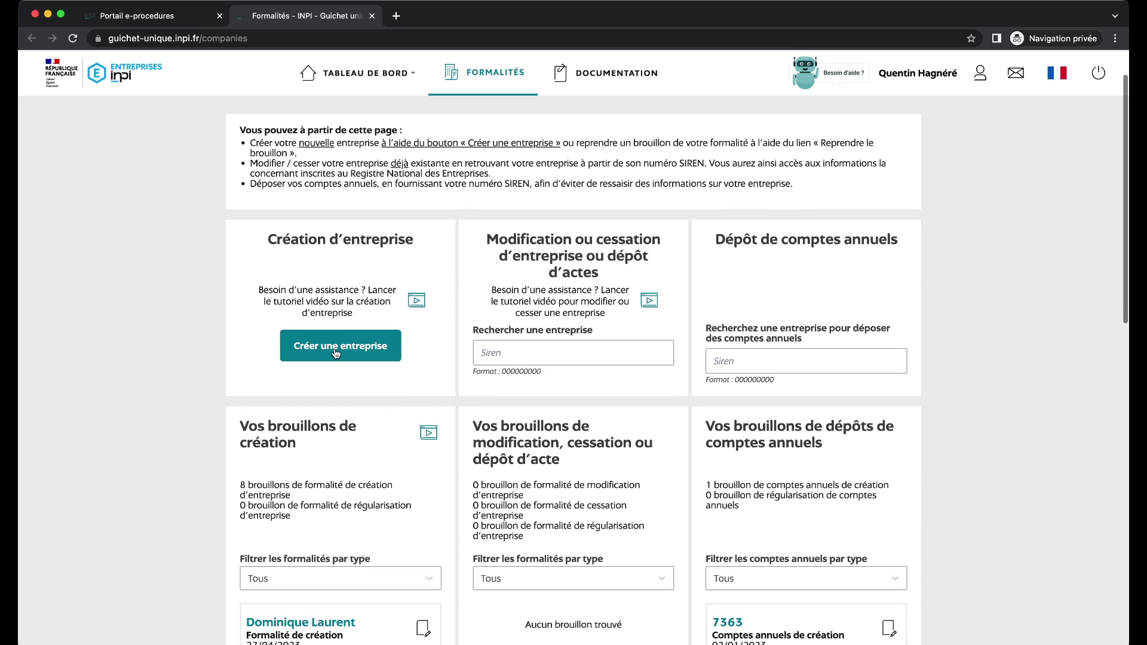
{"action": "left_click", "coordinate": [336, 354]}
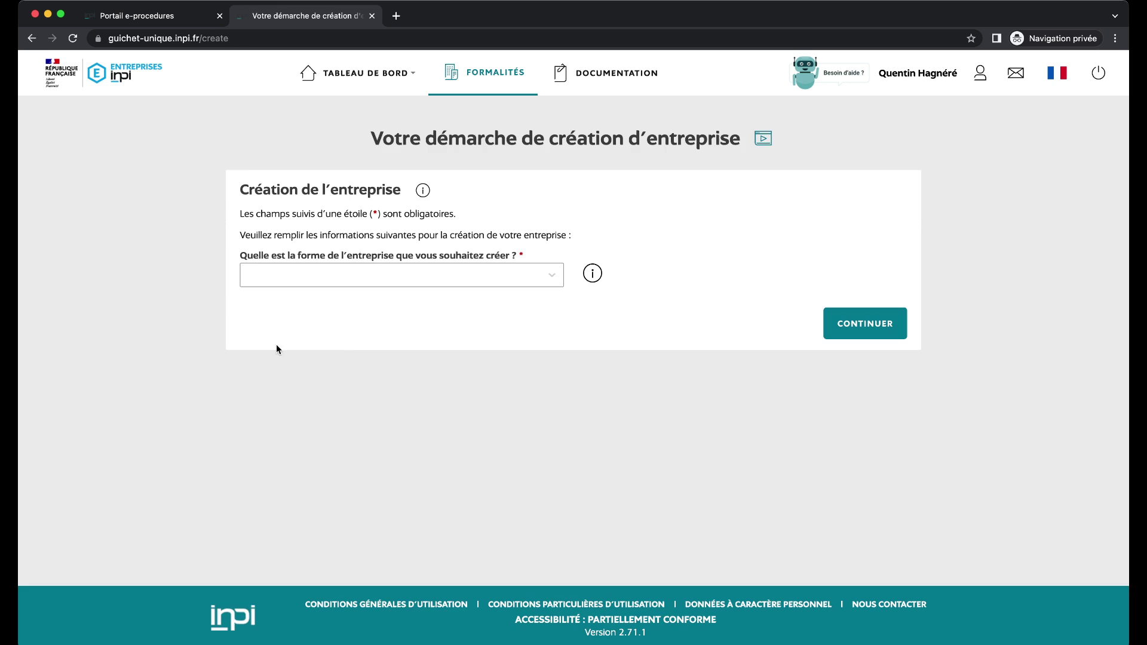
Choose Exploitation en commun, individuals-only indivision, non-agricultural, and continue to the formality form.
{"action": "left_click", "coordinate": [358, 276]}
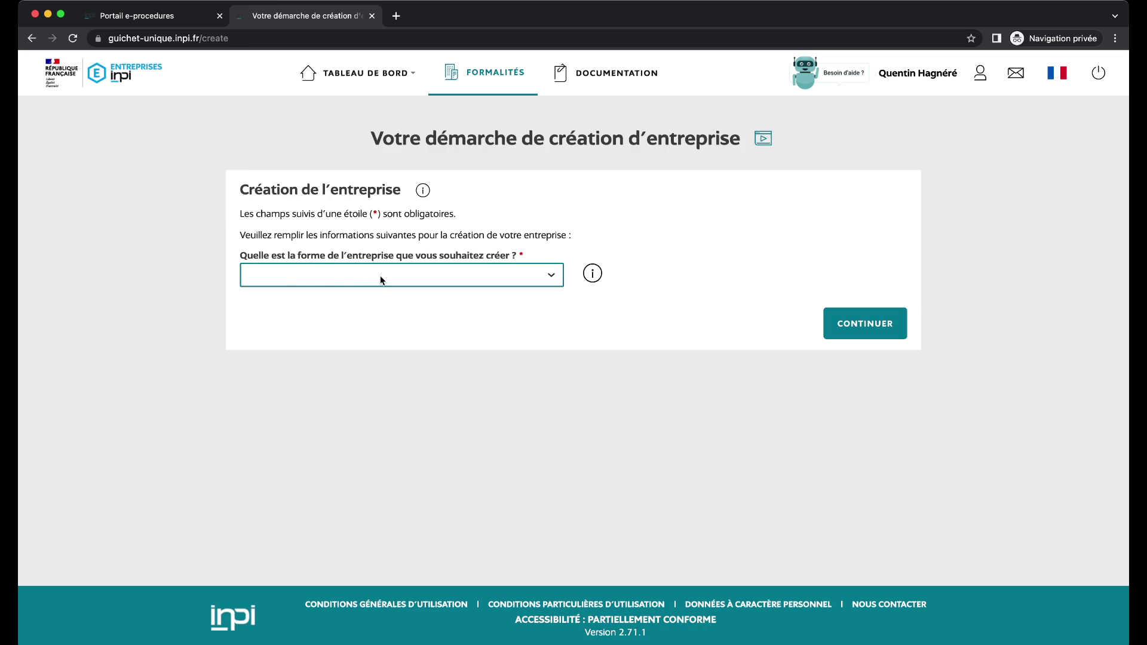
{"action": "left_click", "coordinate": [381, 277]}
{"action": "left_click", "coordinate": [362, 337]}
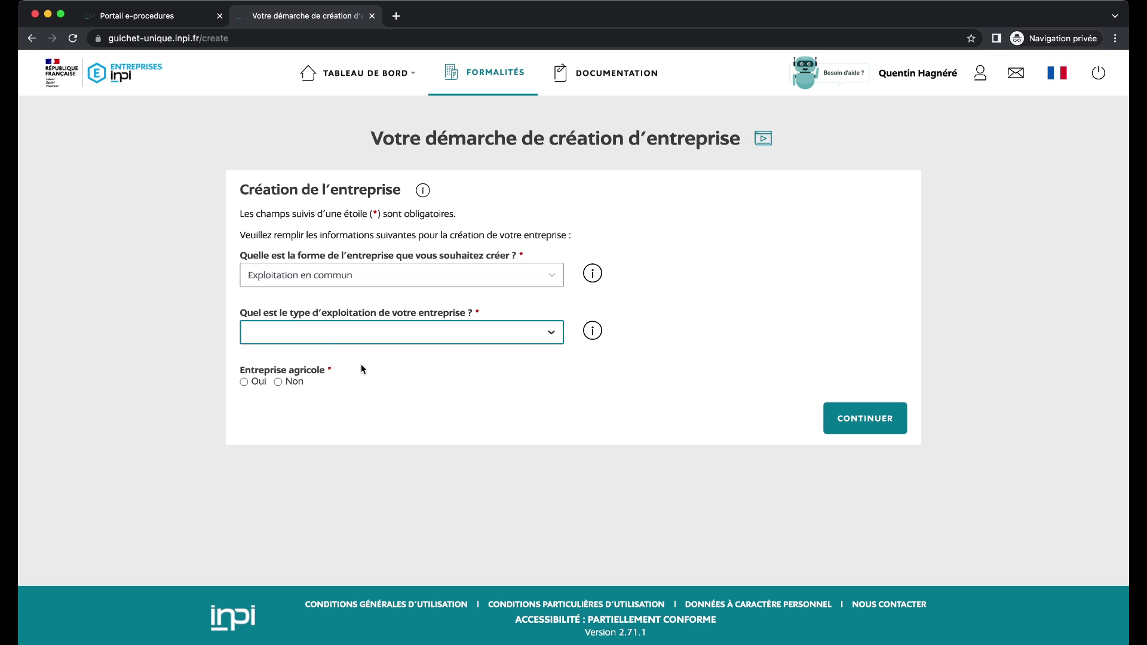
{"action": "key", "text": "Down"}
{"action": "left_click", "coordinate": [277, 381]}
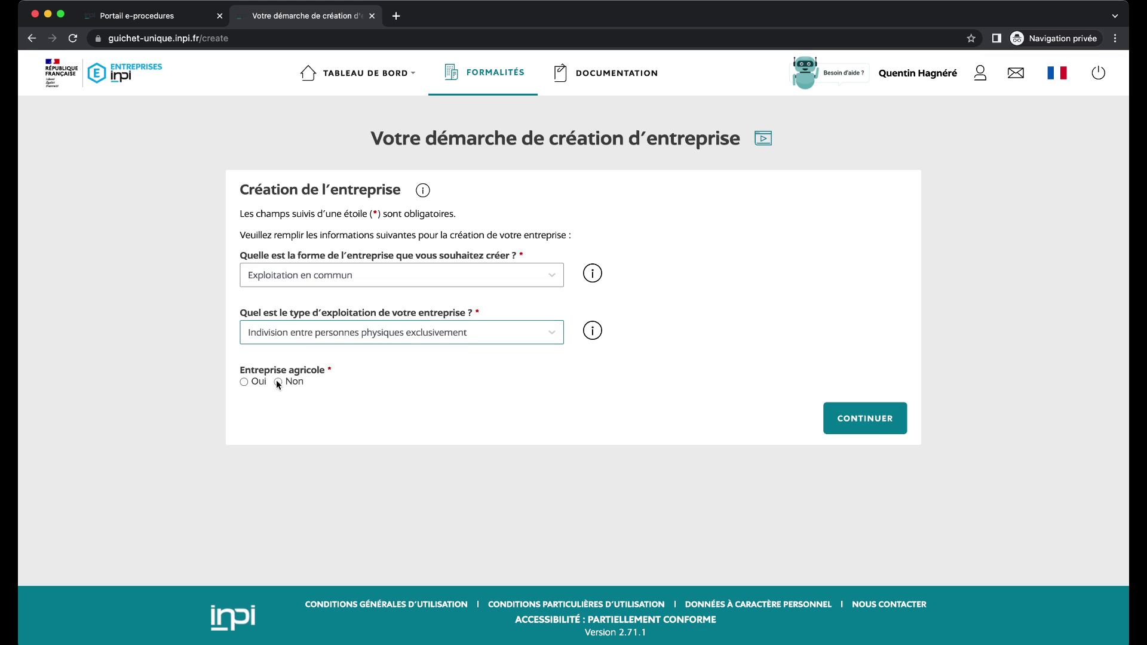
{"action": "left_click", "coordinate": [897, 421]}
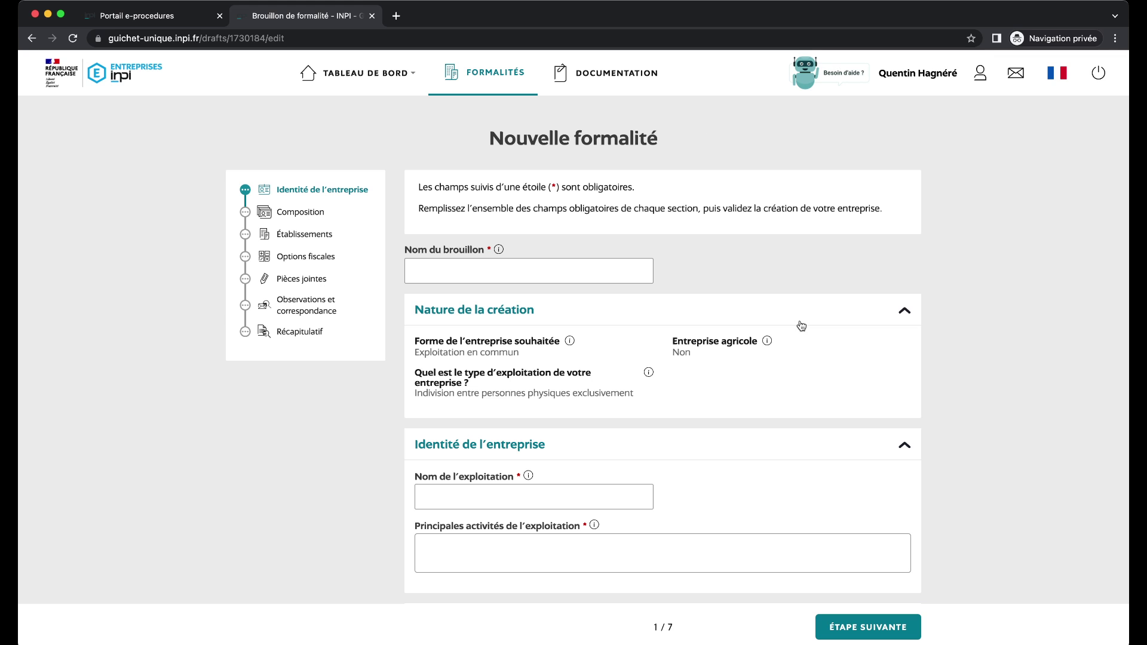
Name the draft 'OOODOZD' and the exploitation 'Indivision', with furnished rental as main activity.
{"action": "left_click", "coordinate": [622, 274]}
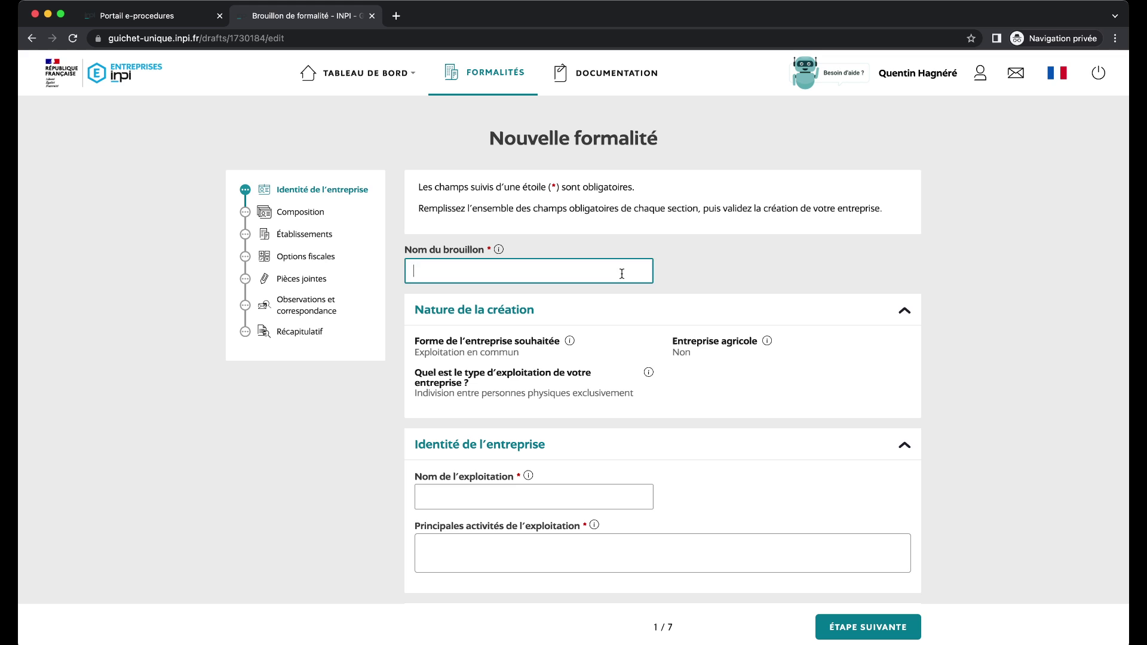
{"action": "type", "text": "OOODOZD"}
{"action": "scroll", "coordinate": [602, 209], "scroll_direction": "down", "scroll_amount": 5}
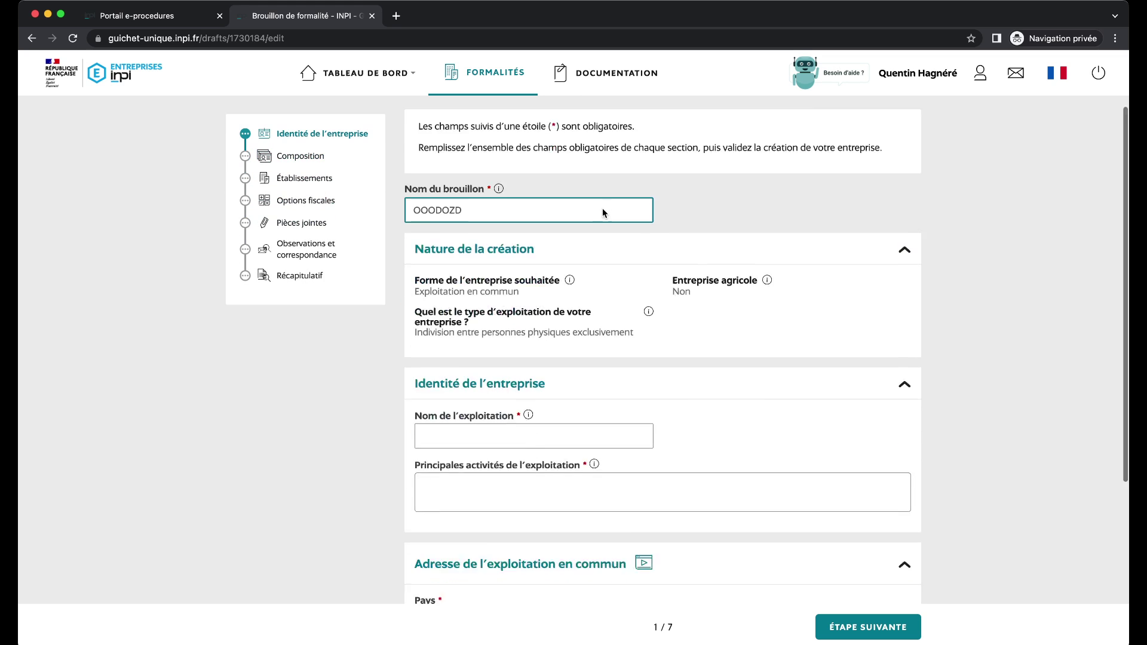
{"action": "left_click", "coordinate": [534, 314]}
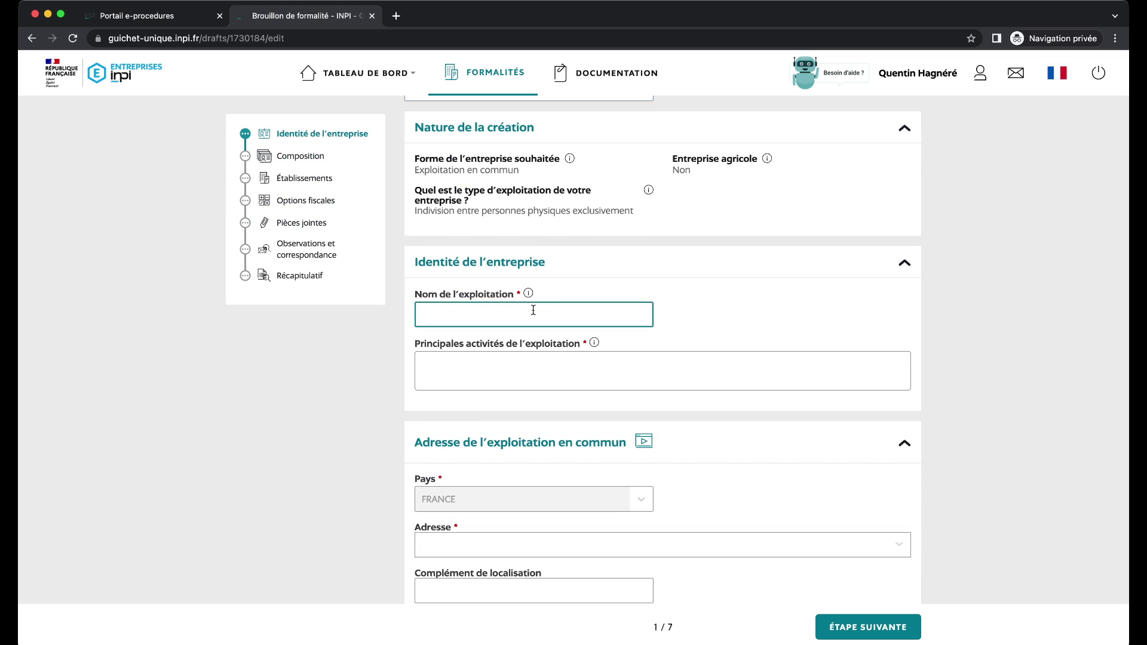
{"action": "type", "text": "Indivision Paris"}
{"action": "left_click", "coordinate": [681, 375]}
{"action": "type", "text": "LO"}
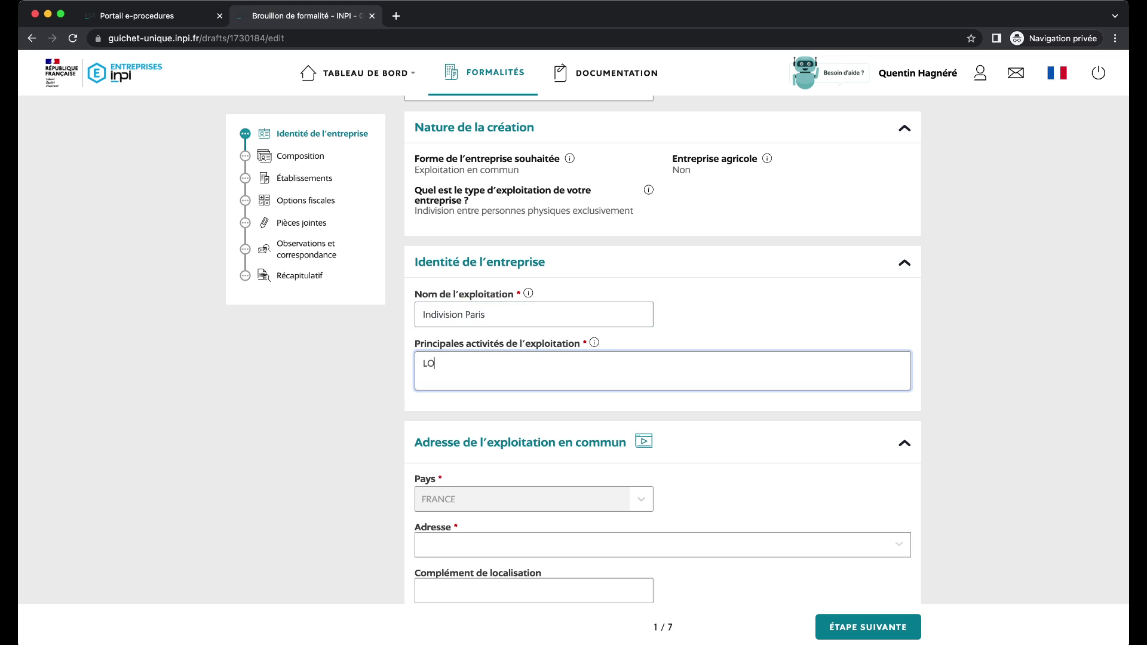
{"action": "type", "text": "coation meublée non professionnelle"}
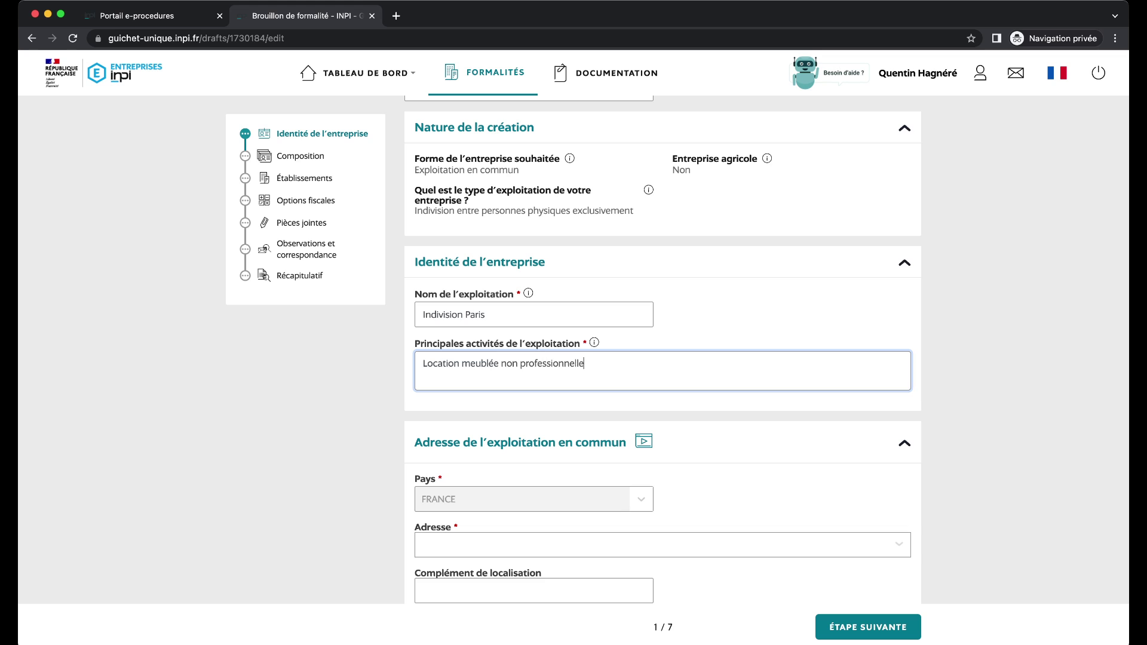
{"action": "scroll", "coordinate": [509, 416], "scroll_direction": "down", "scroll_amount": 2}
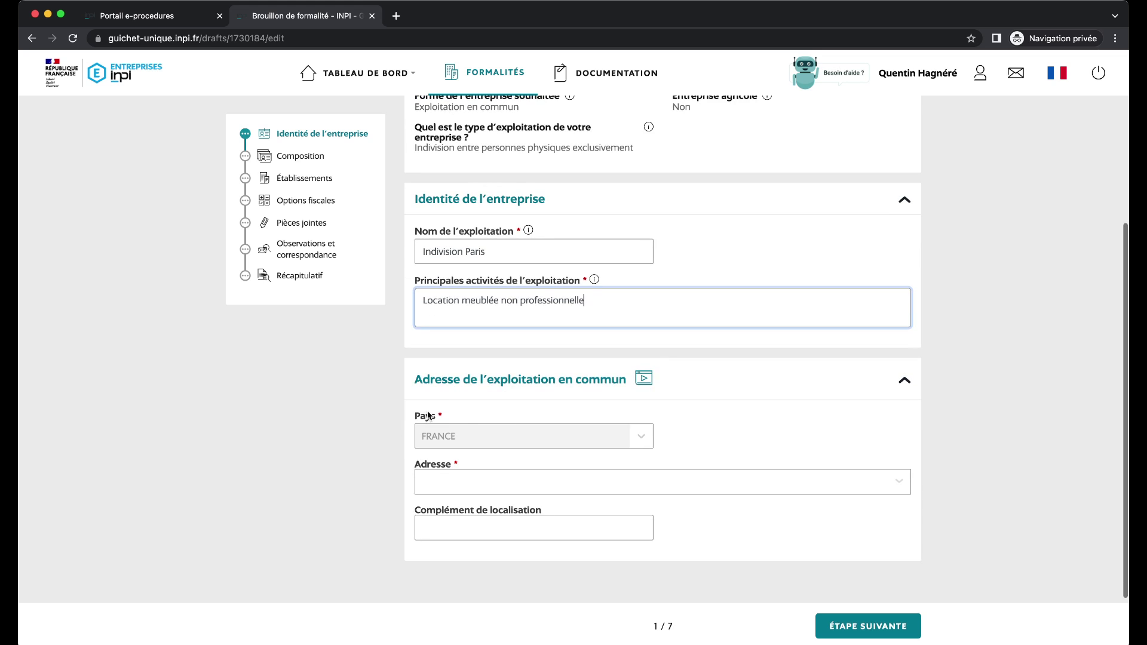
{"action": "scroll", "coordinate": [442, 412], "scroll_direction": "down", "scroll_amount": 2}
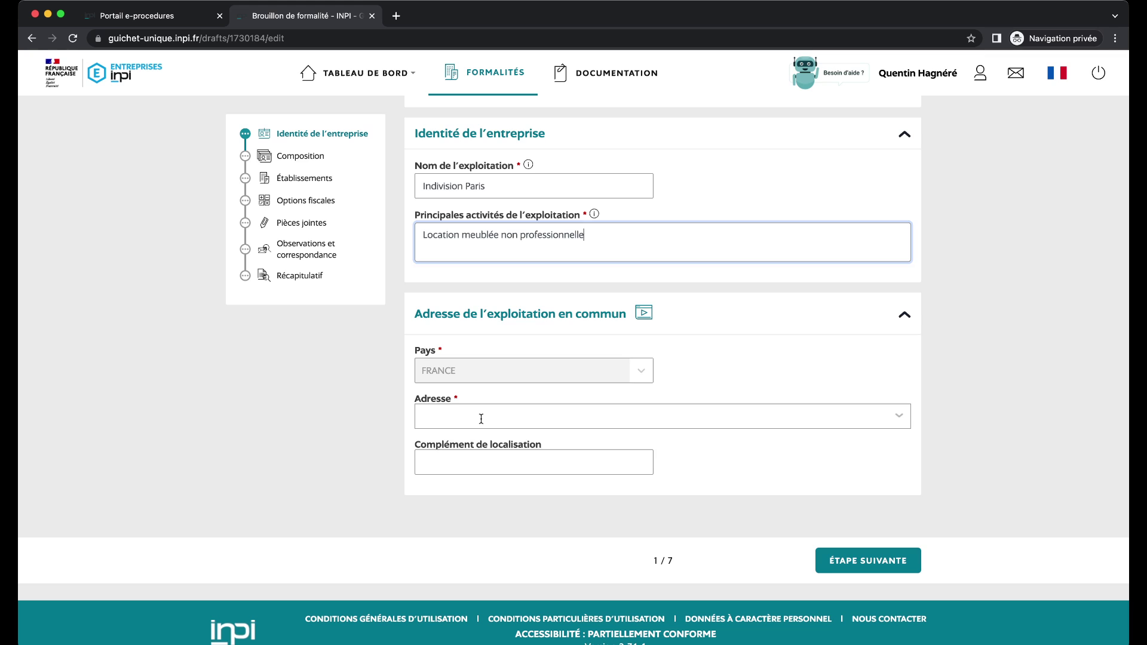
{"action": "left_click", "coordinate": [481, 418]}
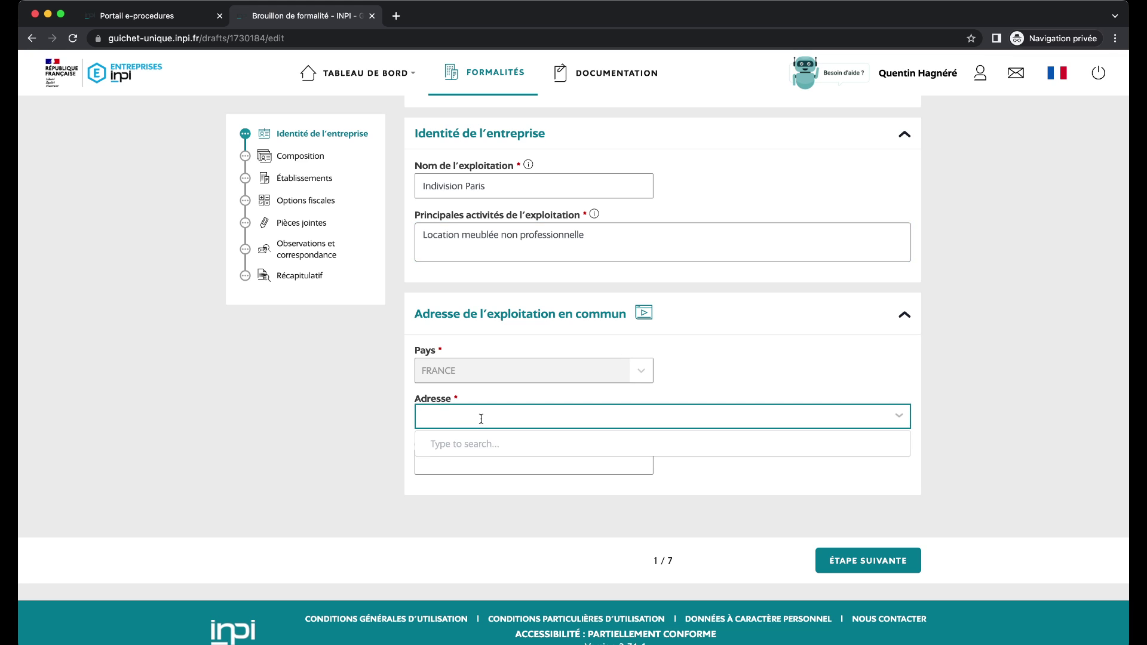
{"action": "type", "text": "1( boulevard"}
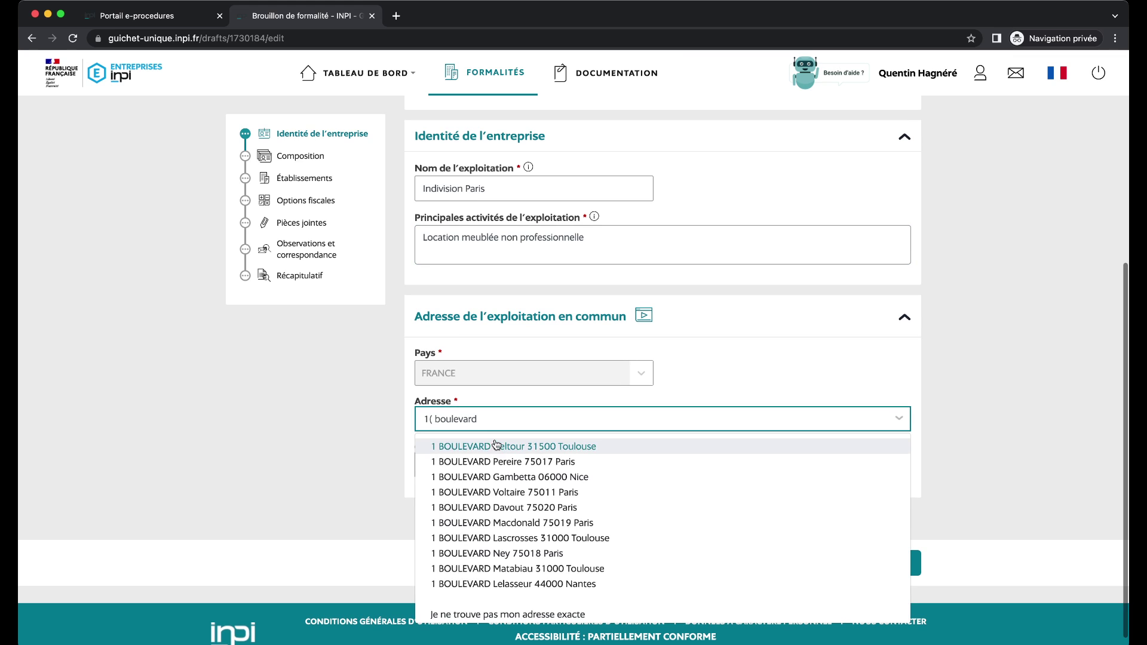
{"action": "left_click", "coordinate": [501, 446]}
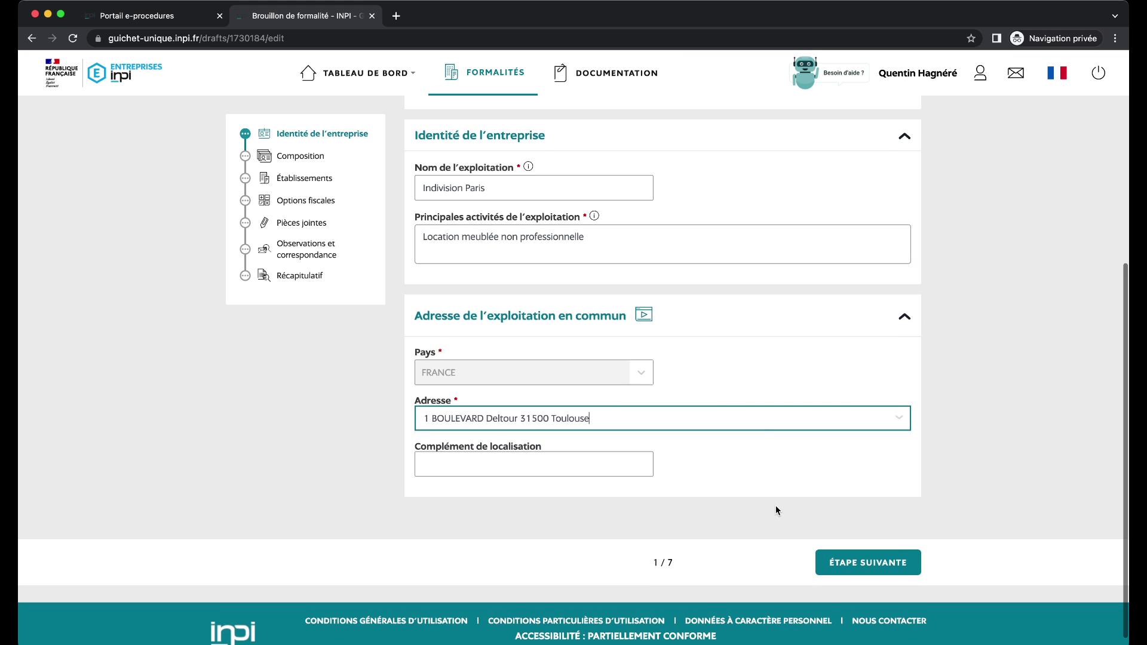
{"action": "left_click", "coordinate": [872, 561]}
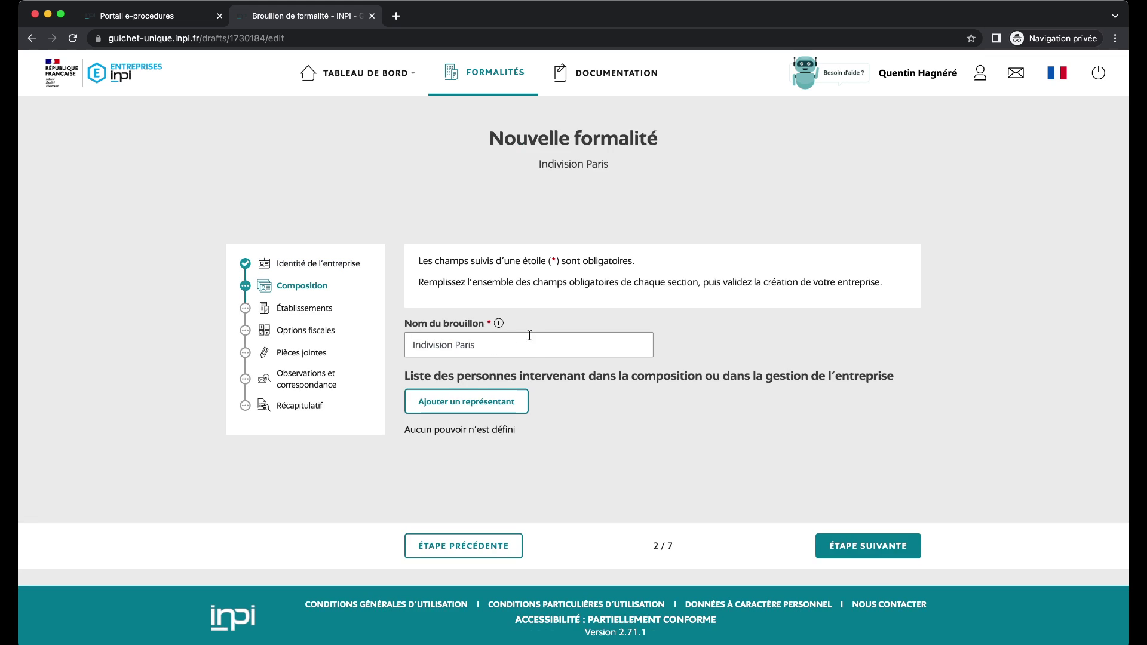
Add a representative with first name and birth surname TEST, born 01/01/1990.
{"action": "left_click_drag", "start_coordinate": [419, 377], "coordinate": [818, 373]}
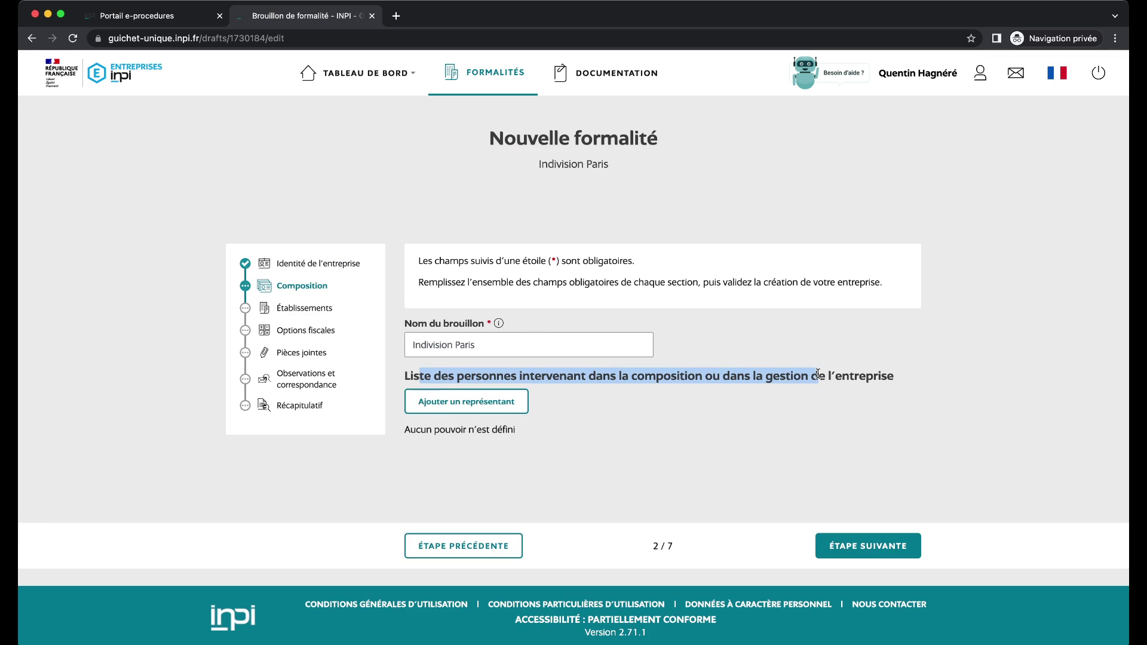
{"action": "left_click", "coordinate": [476, 411]}
{"action": "scroll", "coordinate": [558, 345], "scroll_direction": "down", "scroll_amount": 5}
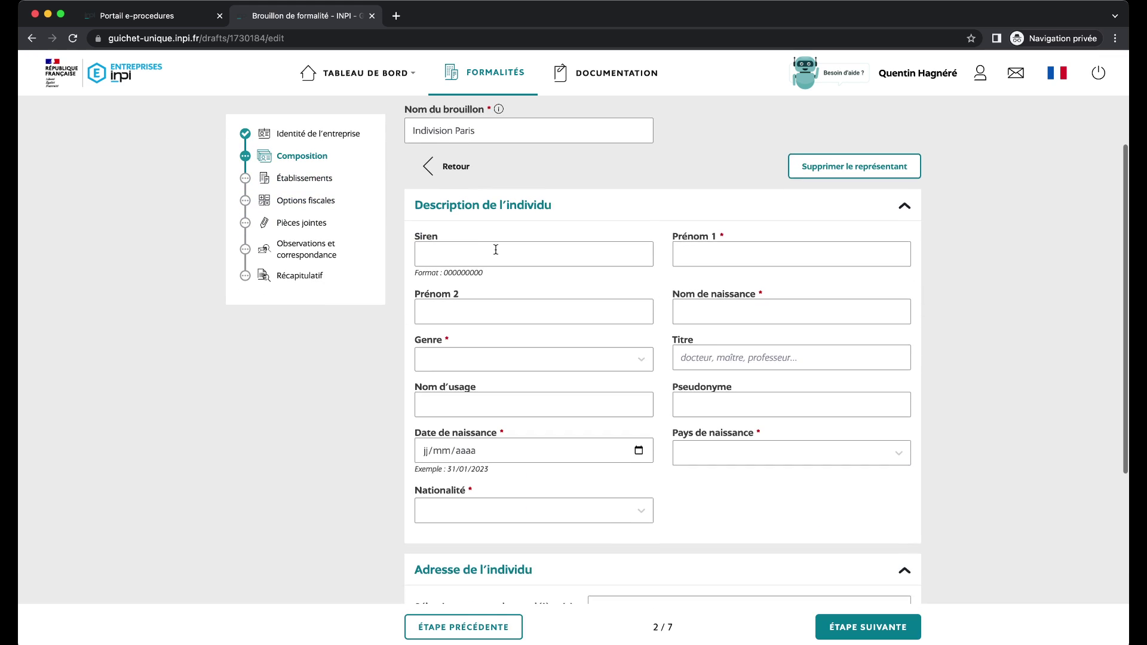
{"action": "left_click", "coordinate": [494, 248]}
{"action": "left_click", "coordinate": [588, 217]}
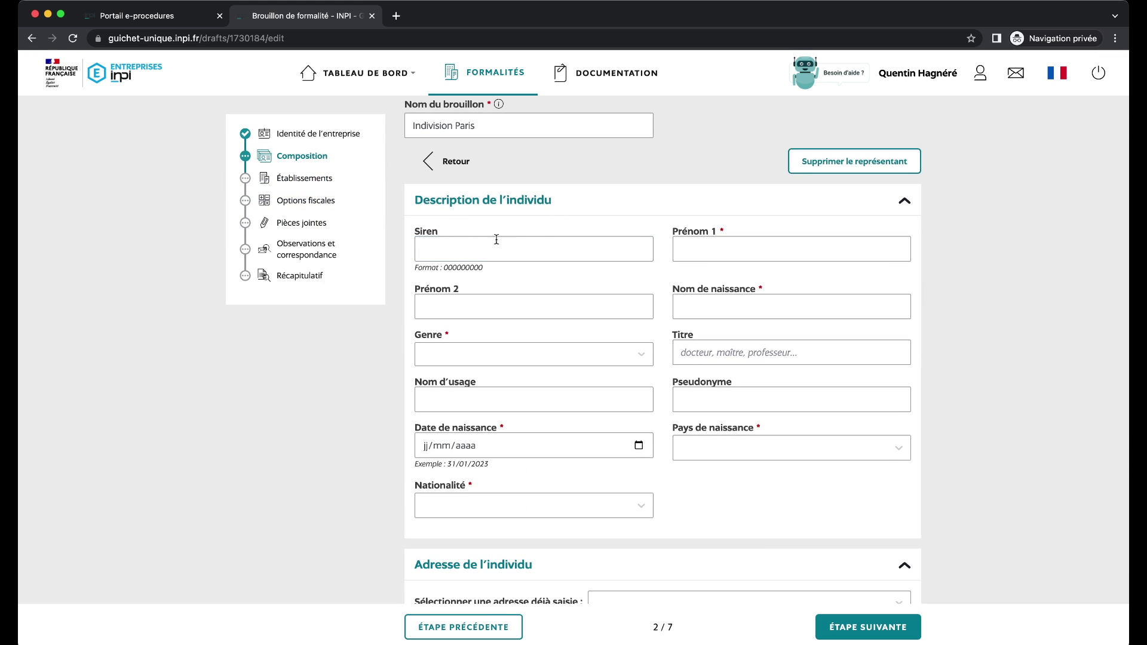
{"action": "left_click", "coordinate": [705, 248]}
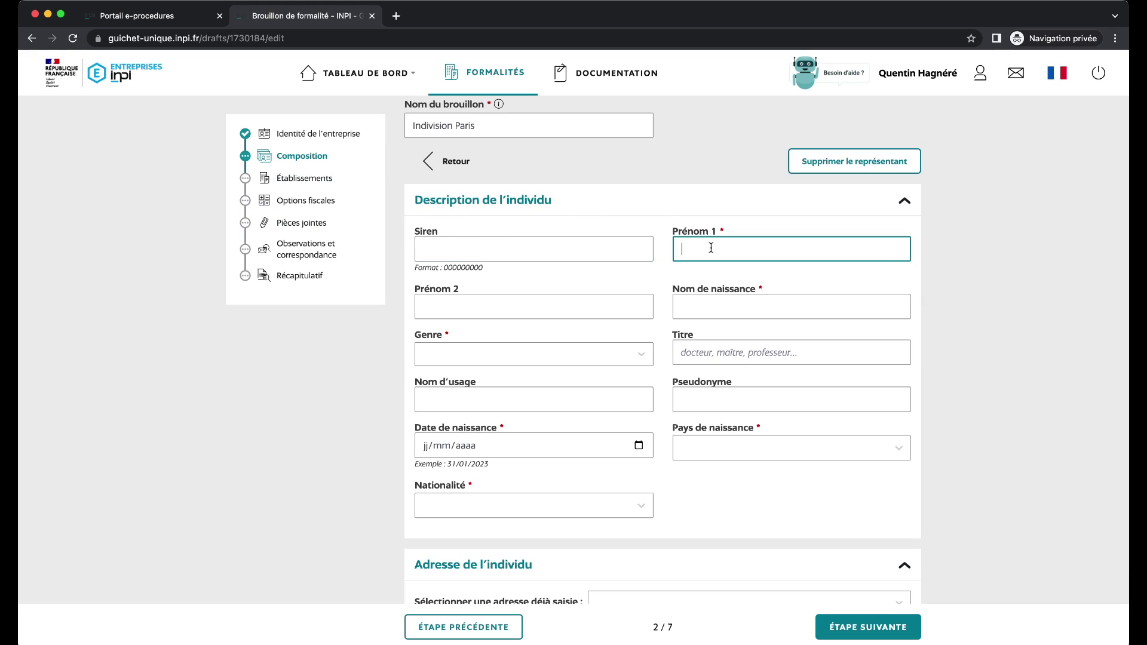
{"action": "type", "text": "TEST"}
{"action": "left_click", "coordinate": [684, 305]}
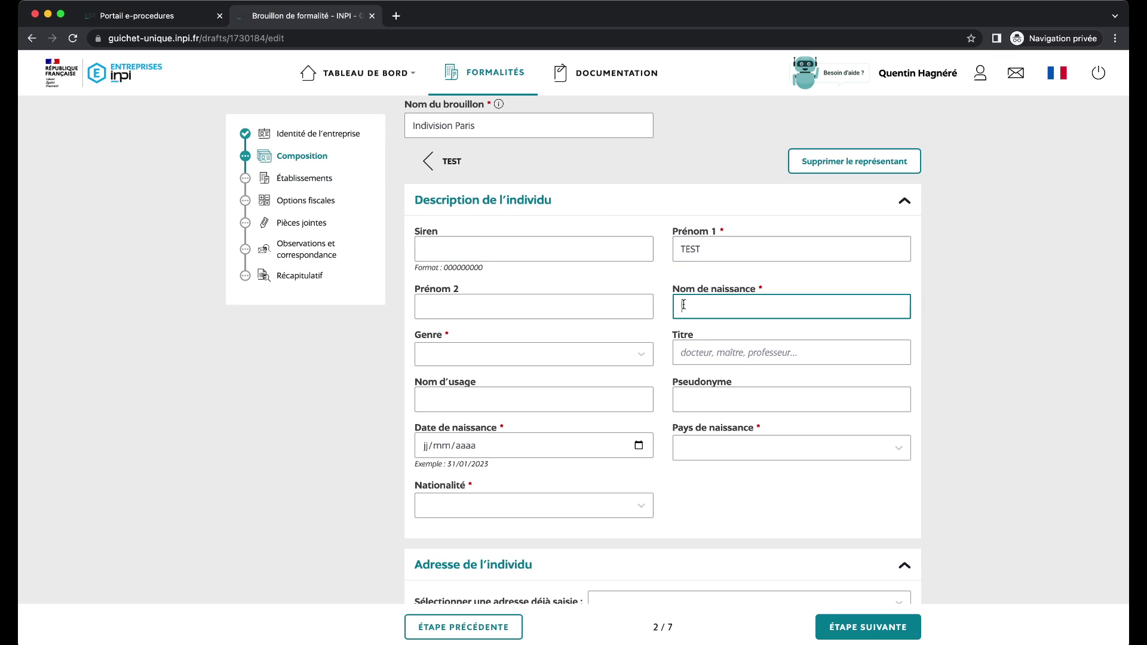
{"action": "type", "text": "TEST"}
{"action": "left_click", "coordinate": [418, 445]}
{"action": "type", "text": "01/01/"}
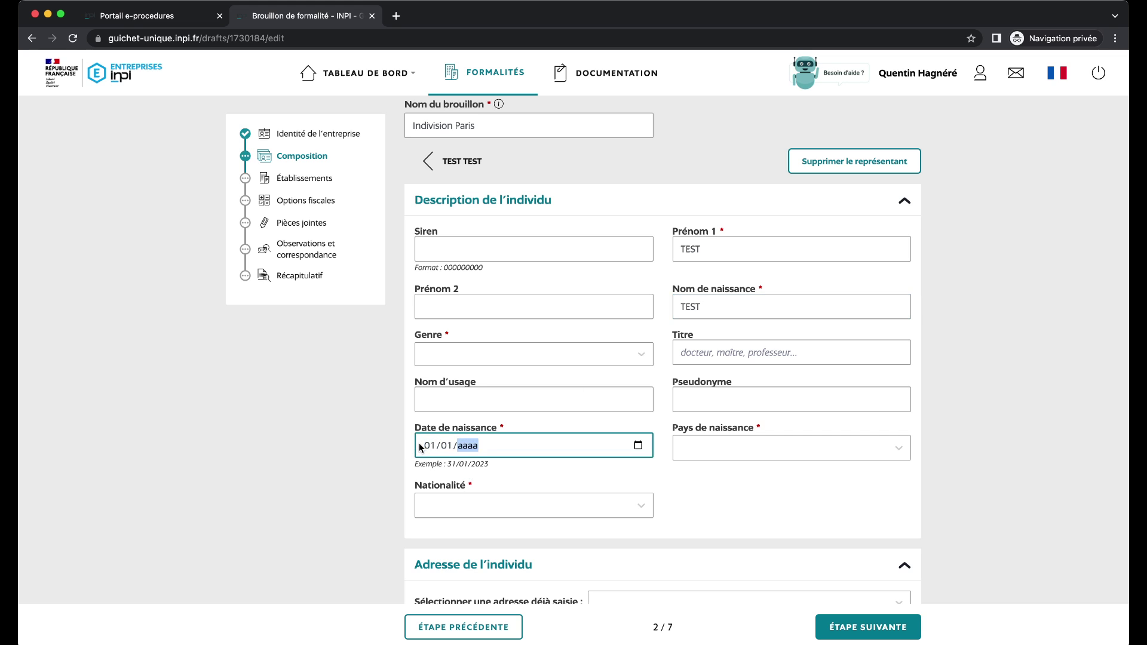
{"action": "type", "text": "1990"}
Set the birth country to FRANCE, birthplace 75001 Paris, and nationality Française.
{"action": "left_click", "coordinate": [741, 445]}
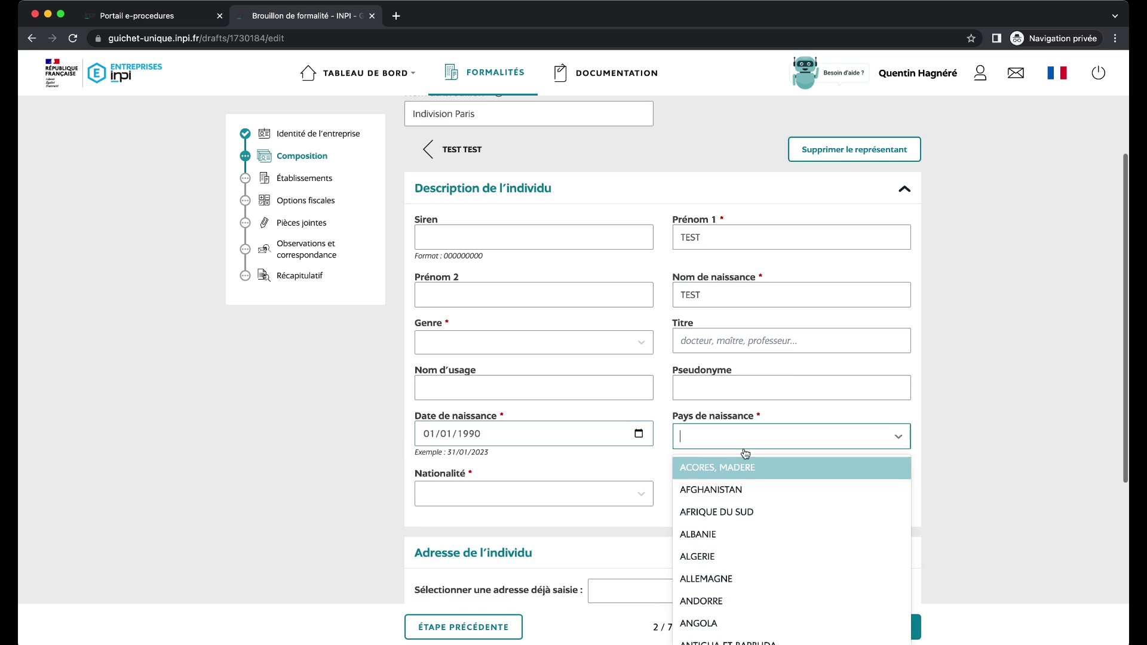
{"action": "type", "text": "France"}
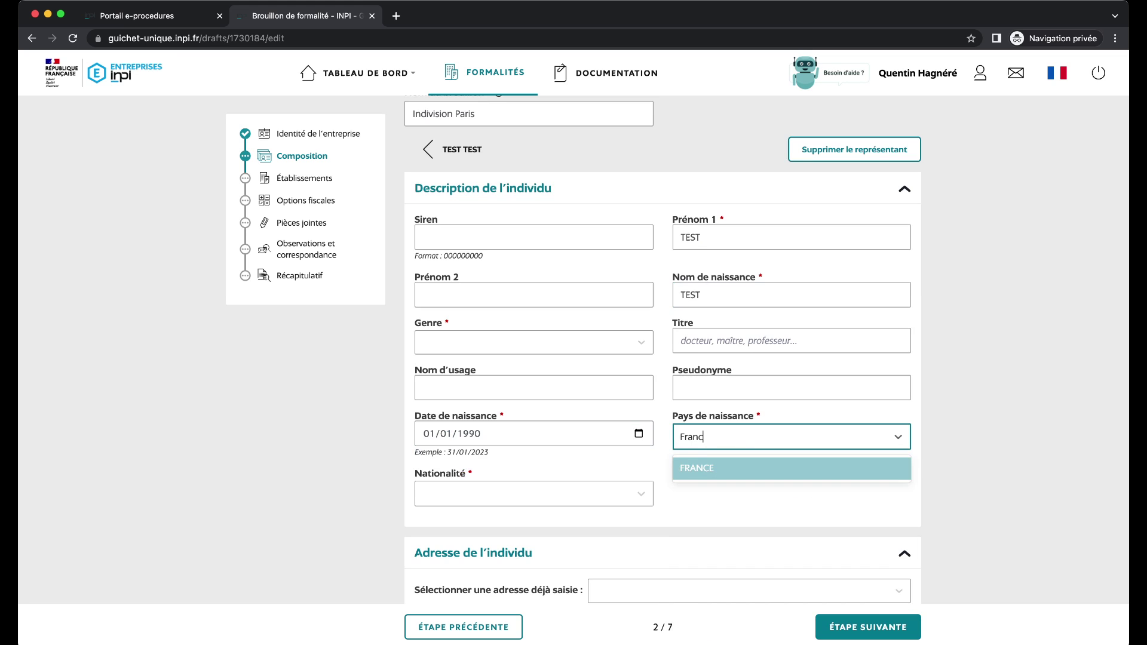
{"action": "left_click", "coordinate": [741, 472]}
{"action": "scroll", "coordinate": [670, 478], "scroll_direction": "down", "scroll_amount": 2}
{"action": "left_click", "coordinate": [590, 398]}
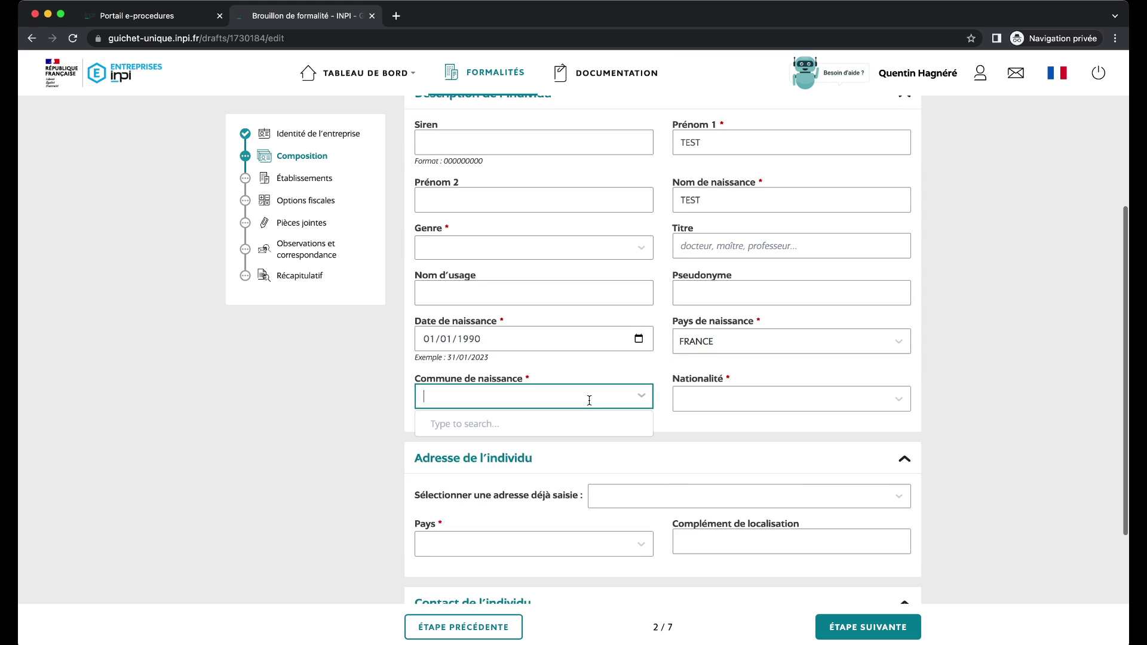
{"action": "type", "text": "Paris"}
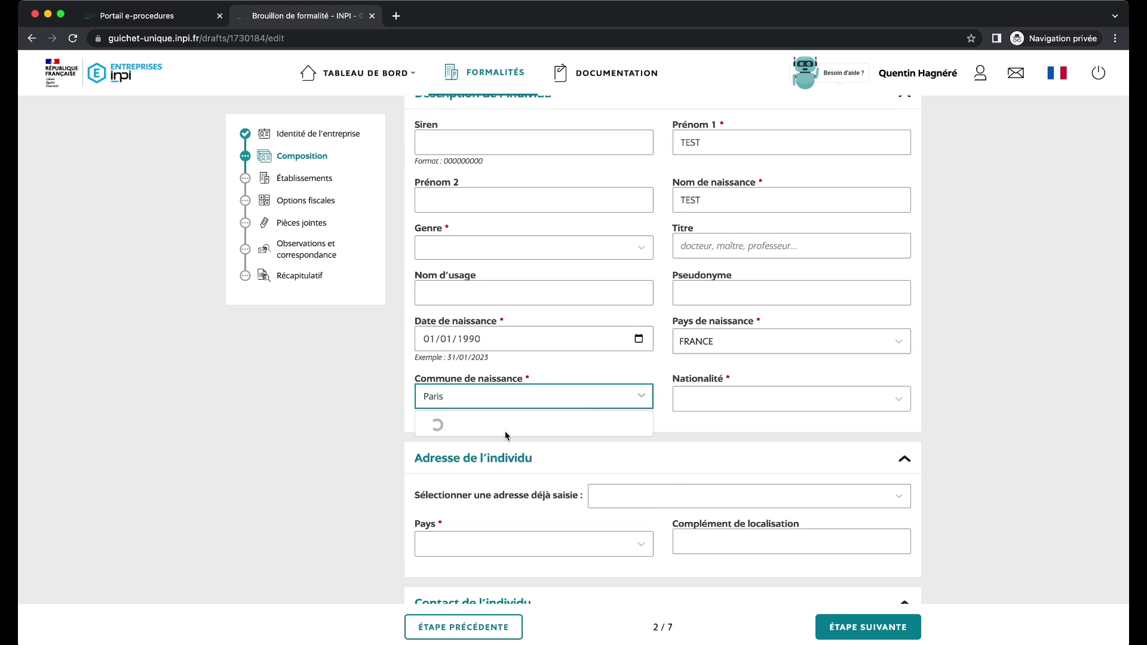
{"action": "key", "text": "Return"}
{"action": "left_click", "coordinate": [785, 400]}
{"action": "type", "text": "Fr"}
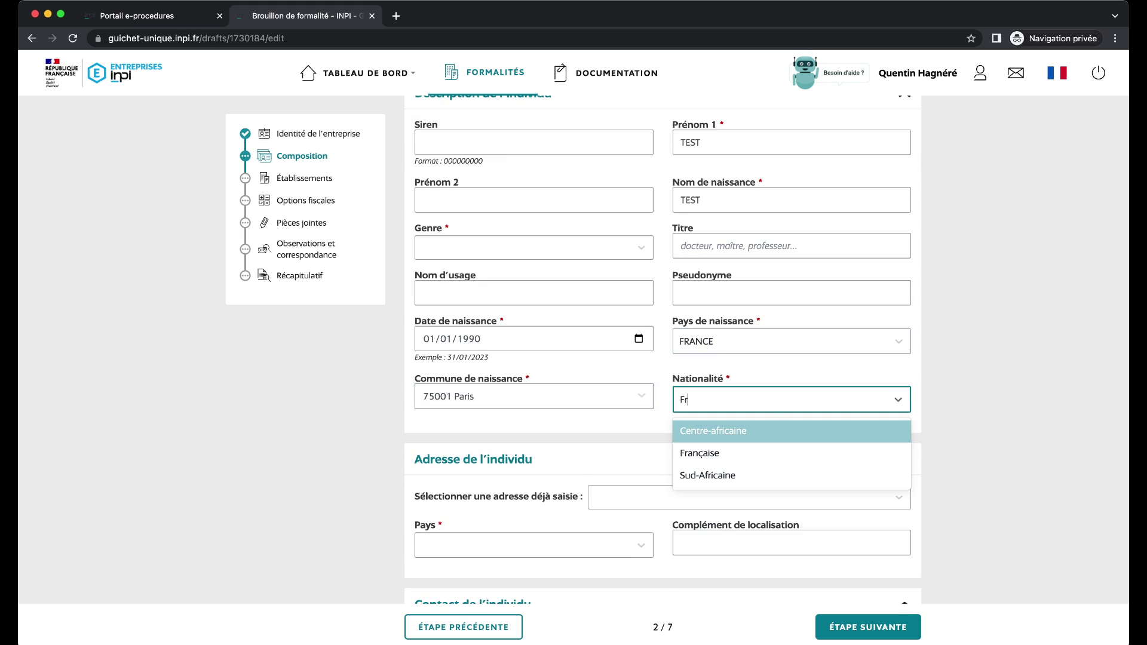
{"action": "type", "text": "a"}
{"action": "left_click", "coordinate": [890, 431]}
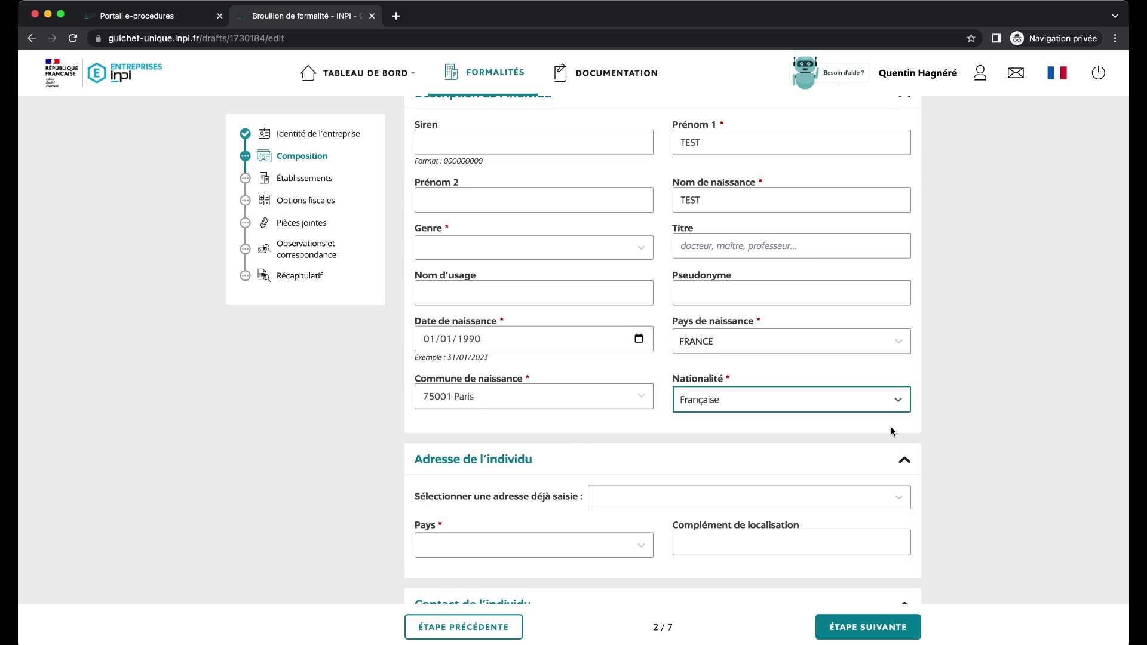
{"action": "scroll", "coordinate": [585, 436], "scroll_direction": "down", "scroll_amount": 3}
Give the representative a home address in FRANCE by picking the suggested street address.
{"action": "left_click", "coordinate": [608, 351]}
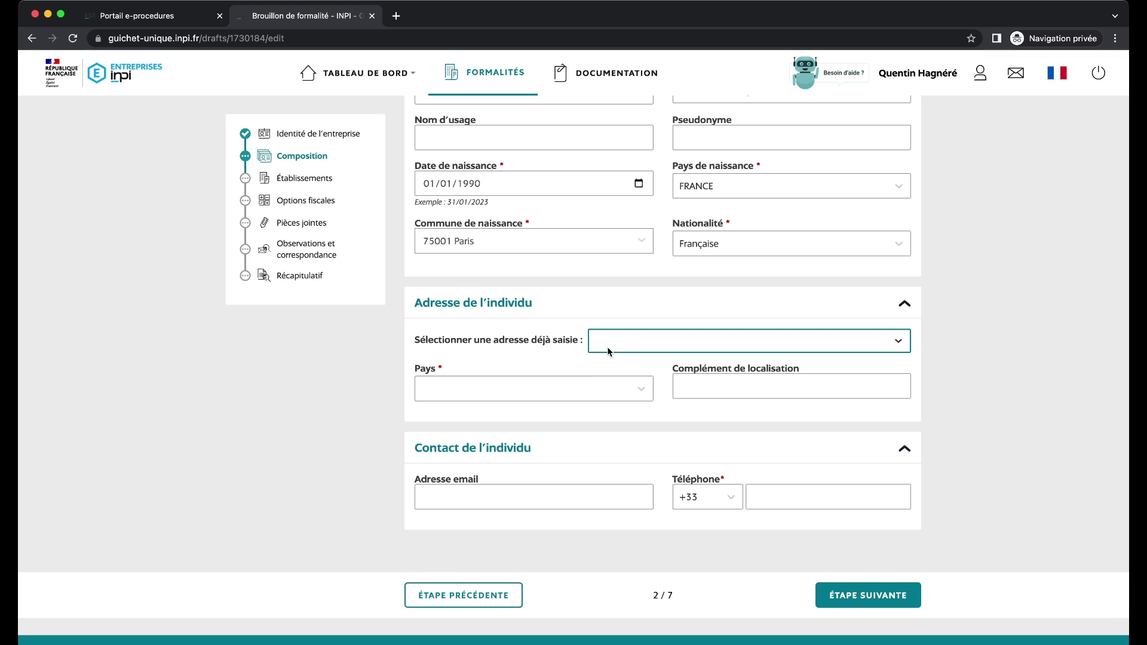
{"action": "left_click", "coordinate": [546, 389]}
{"action": "left_click", "coordinate": [545, 389]}
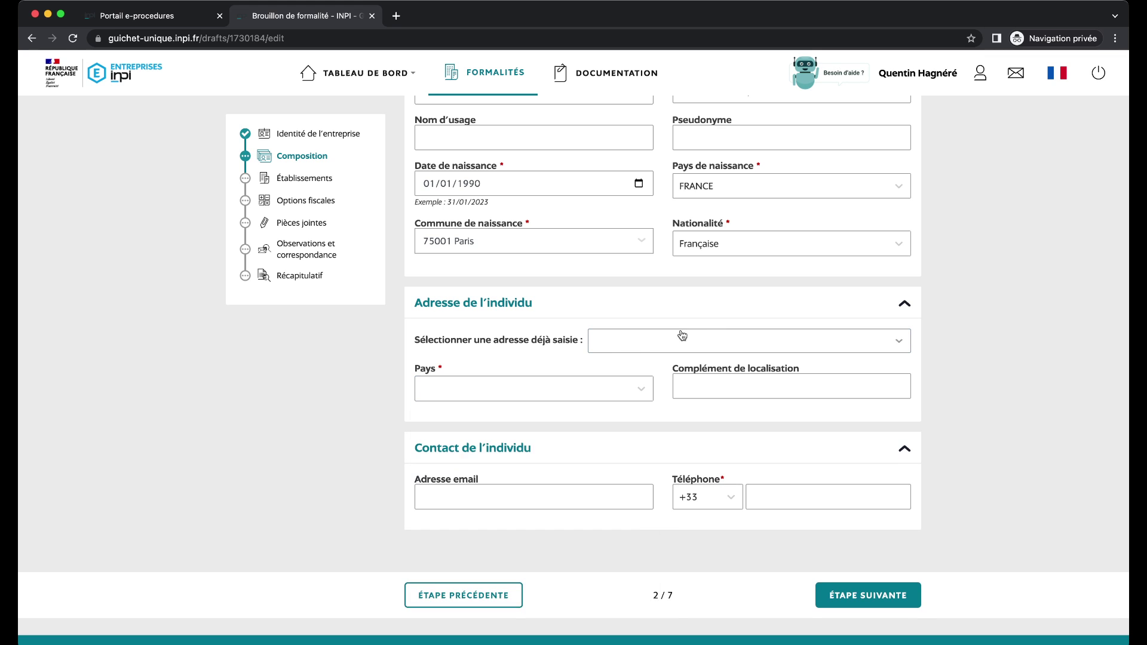
{"action": "left_click", "coordinate": [549, 389]}
{"action": "type", "text": "Ffr"}
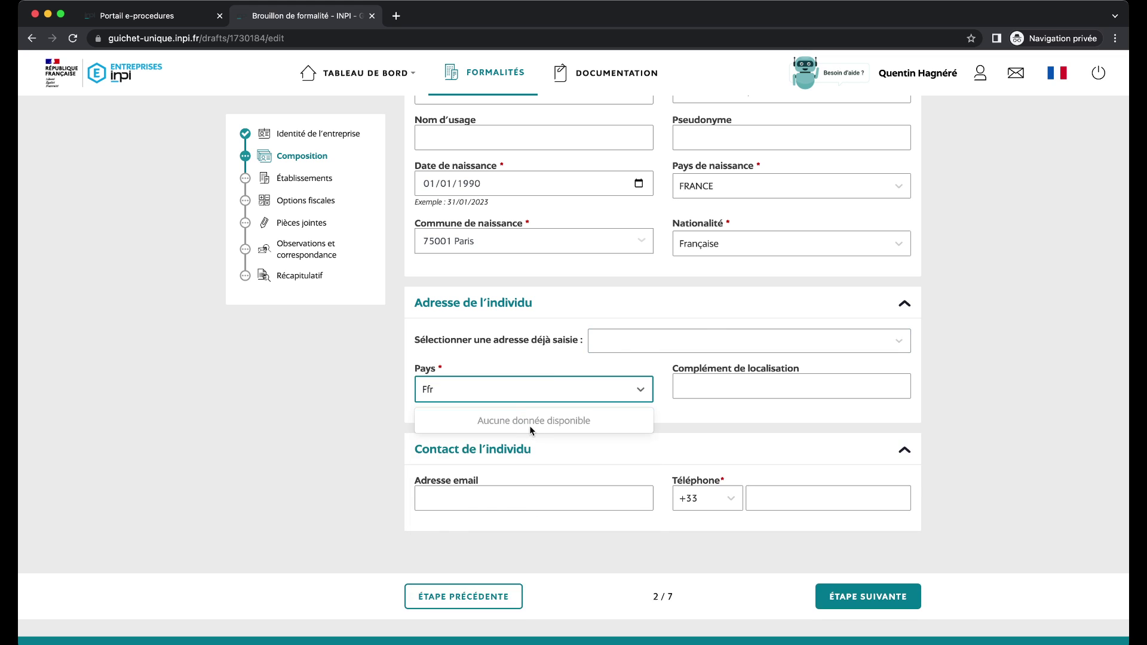
{"action": "key", "text": "BackSpace"}
{"action": "key", "text": "BackSpace"}
{"action": "type", "text": "ra"}
{"action": "left_click", "coordinate": [523, 427]}
{"action": "left_click", "coordinate": [536, 439]}
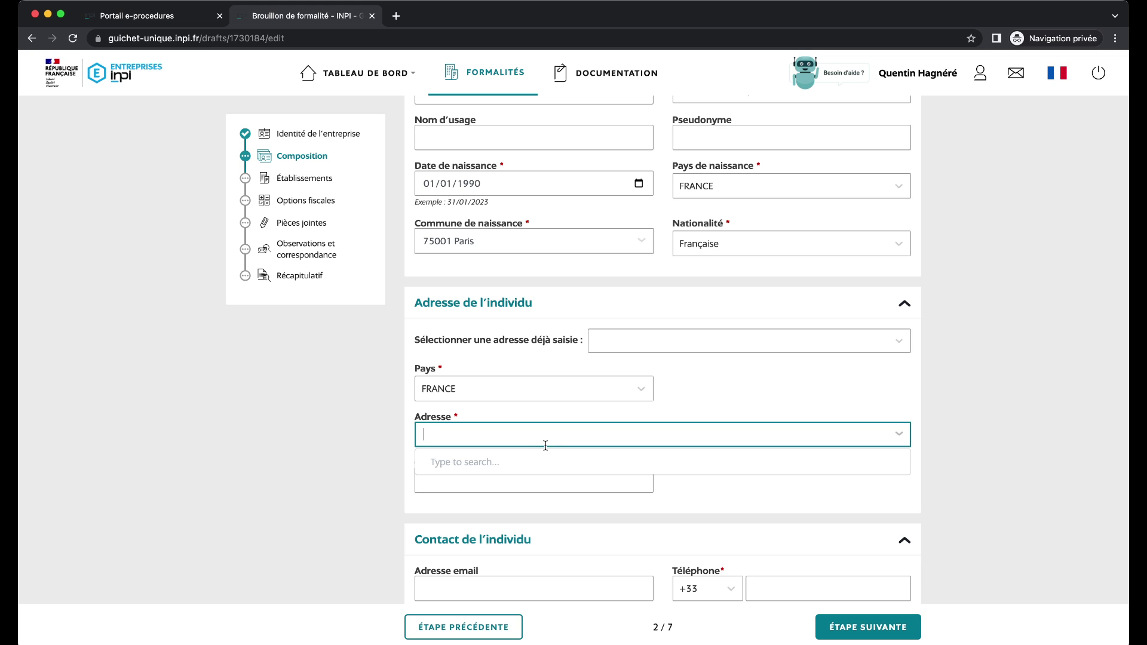
{"action": "type", "text": "Strasbourg"}
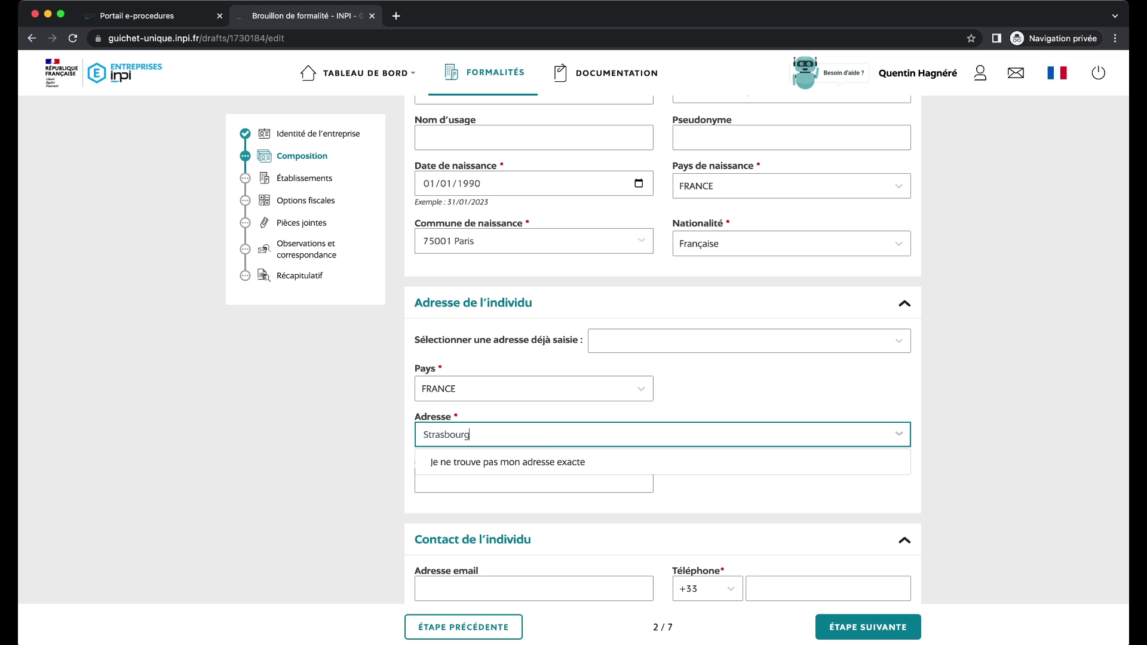
{"action": "left_click", "coordinate": [421, 434]}
{"action": "type", "text": "16 rue"}
{"action": "left_click", "coordinate": [500, 464]}
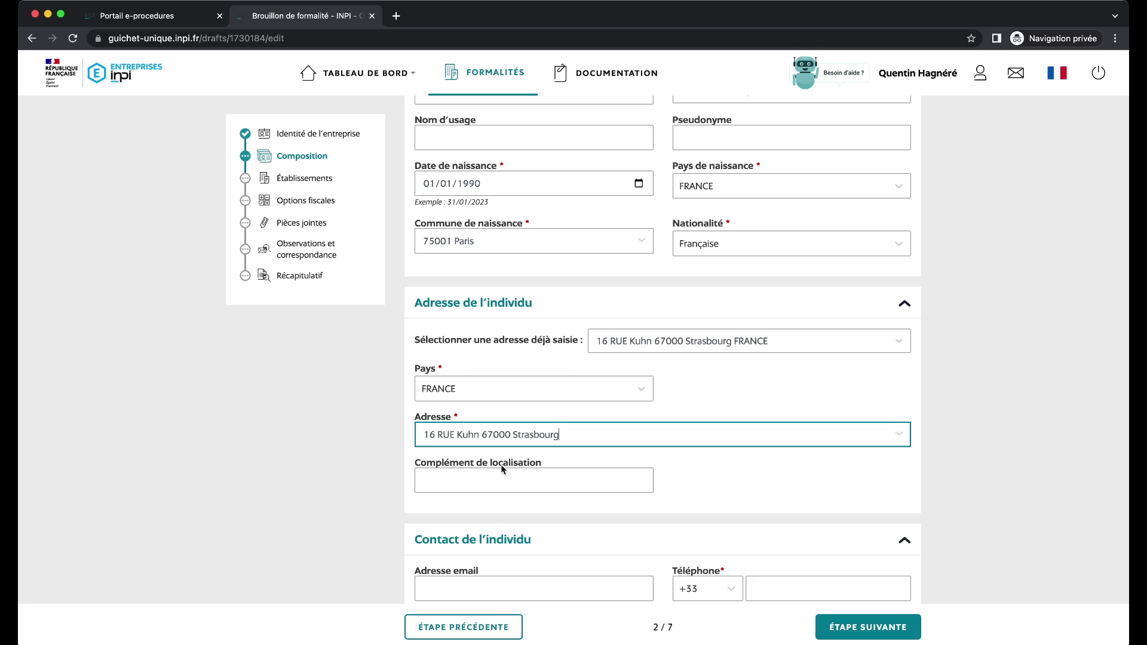
Enter the representative's phone number and set the required gender to Masculin.
{"action": "scroll", "coordinate": [687, 455], "scroll_direction": "down", "scroll_amount": 2}
{"action": "scroll", "coordinate": [530, 489], "scroll_direction": "down", "scroll_amount": 1}
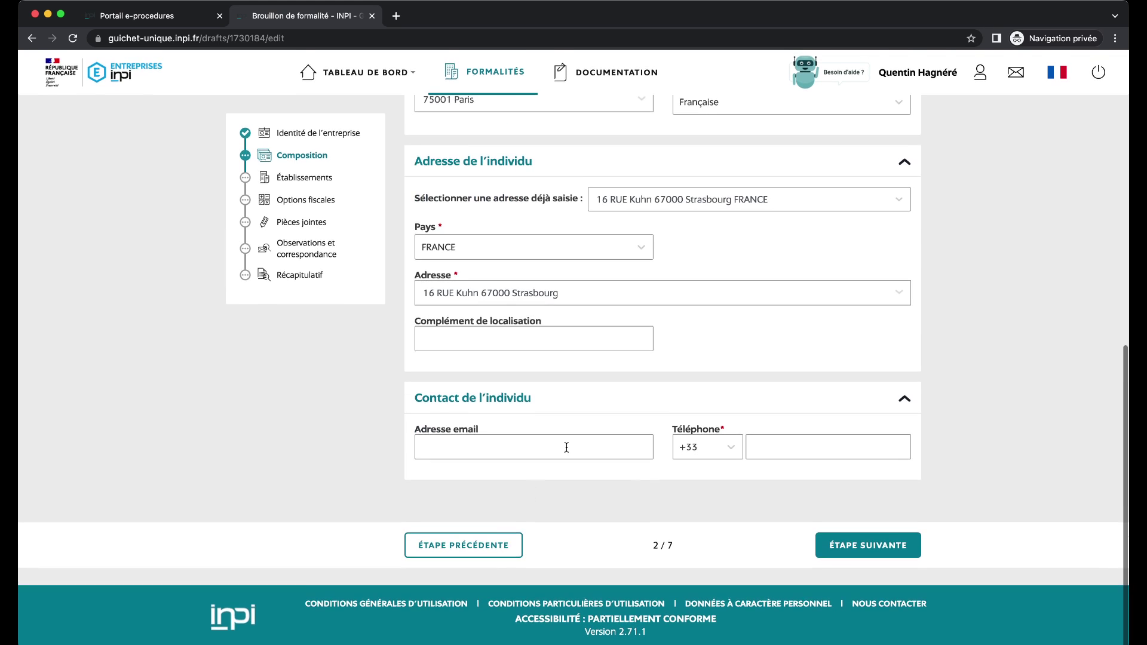
{"action": "left_click", "coordinate": [818, 443]}
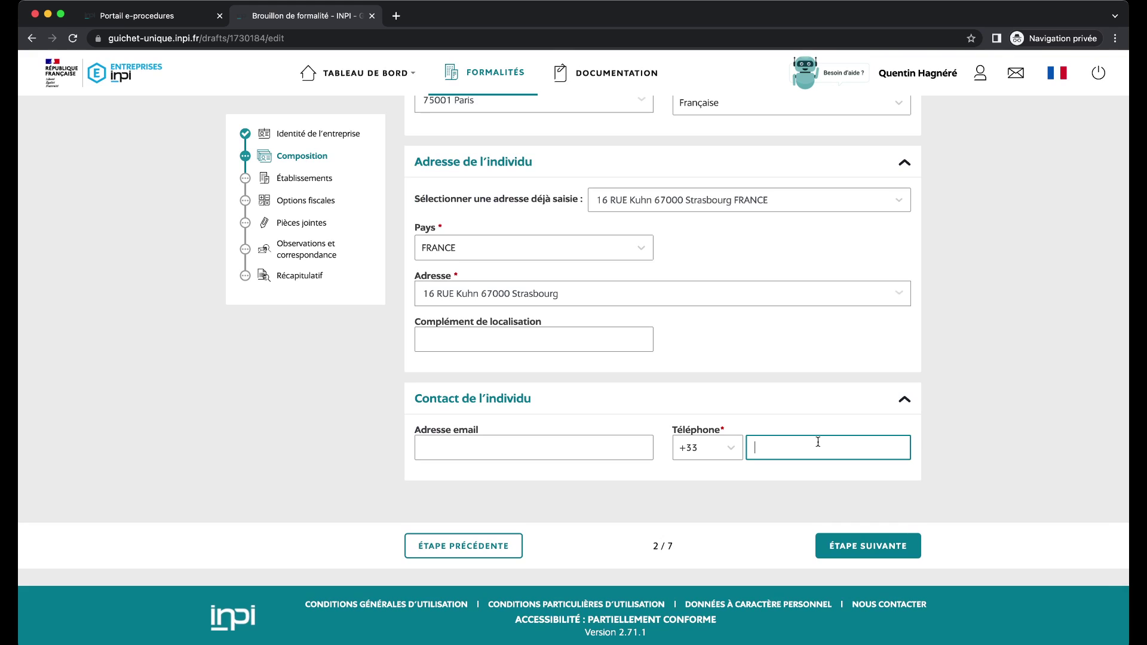
{"action": "type", "text": "669087675"}
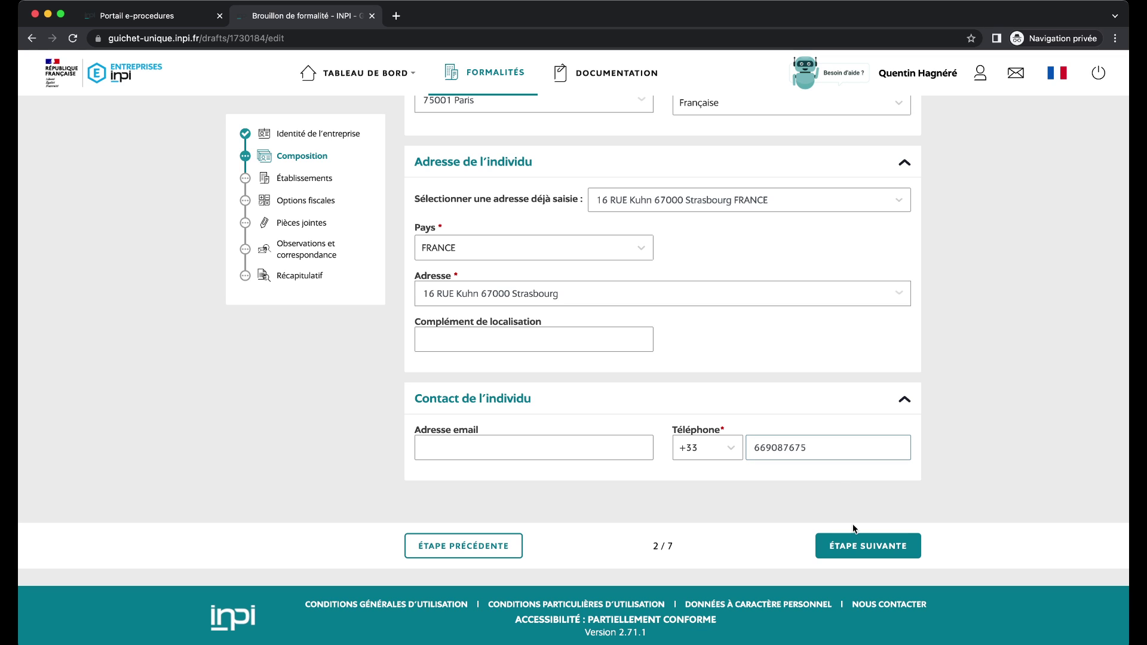
{"action": "left_click", "coordinate": [834, 543]}
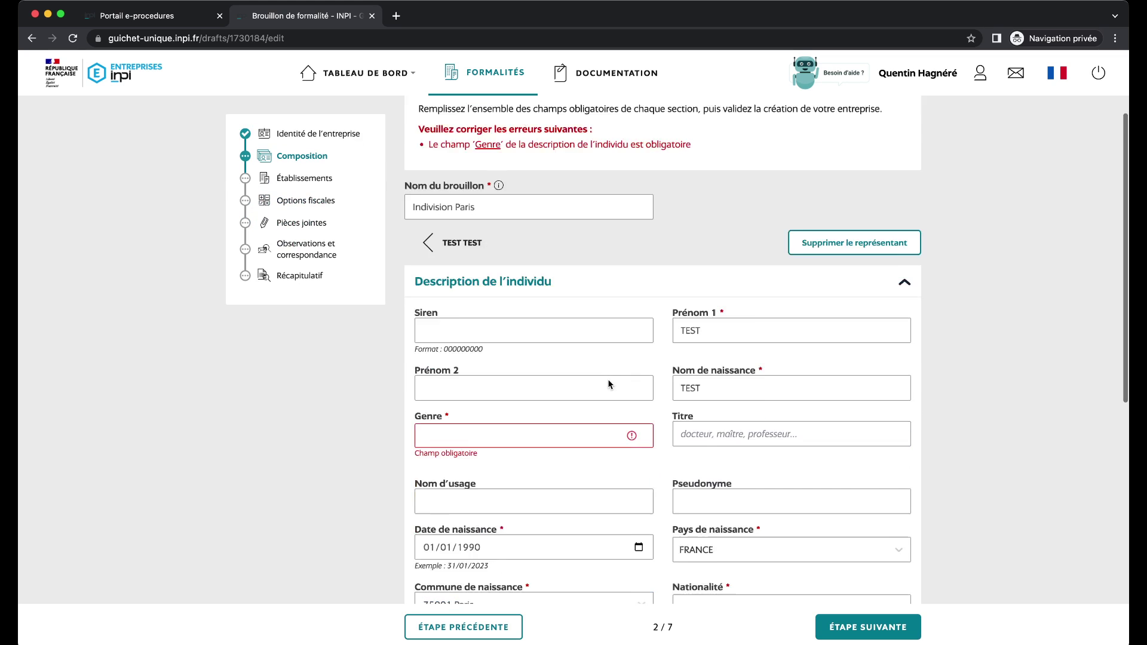
{"action": "key", "text": "m"}
{"action": "scroll", "coordinate": [537, 430], "scroll_direction": "down", "scroll_amount": 6}
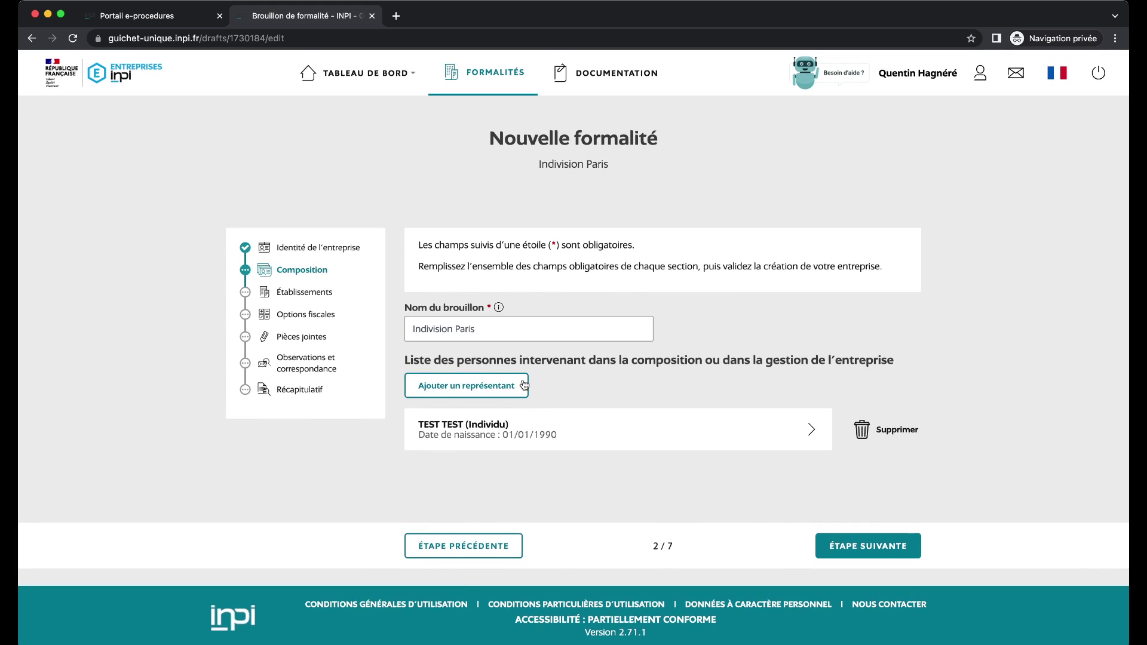
Add a new representative with first name, birth surname, gender Féminin, born 01/01/1998.
{"action": "left_click", "coordinate": [520, 383]}
{"action": "left_click", "coordinate": [760, 428]}
{"action": "type", "text": "YDybzbdyz"}
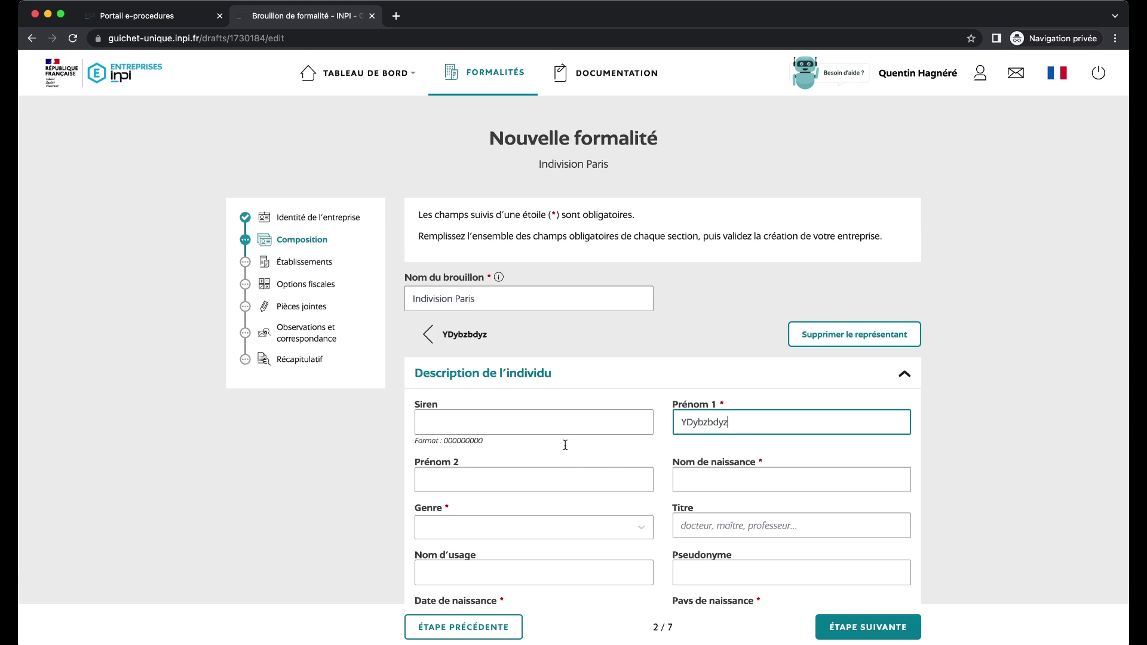
{"action": "left_click_drag", "start_coordinate": [703, 462], "coordinate": [731, 477]}
{"action": "left_click", "coordinate": [731, 477]}
{"action": "type", "text": "eqedqedd"}
{"action": "scroll", "coordinate": [609, 440], "scroll_direction": "down", "scroll_amount": 2}
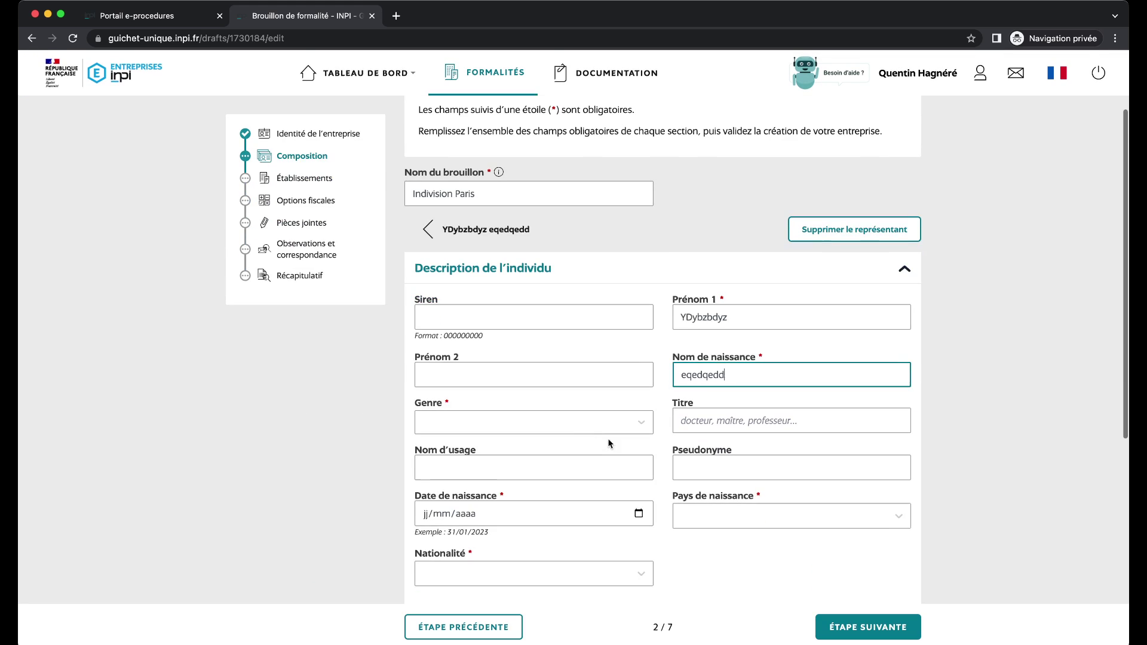
{"action": "key", "text": "Tab"}
{"action": "key", "text": "f"}
{"action": "scroll", "coordinate": [617, 438], "scroll_direction": "down", "scroll_amount": 5}
{"action": "left_click", "coordinate": [426, 227]}
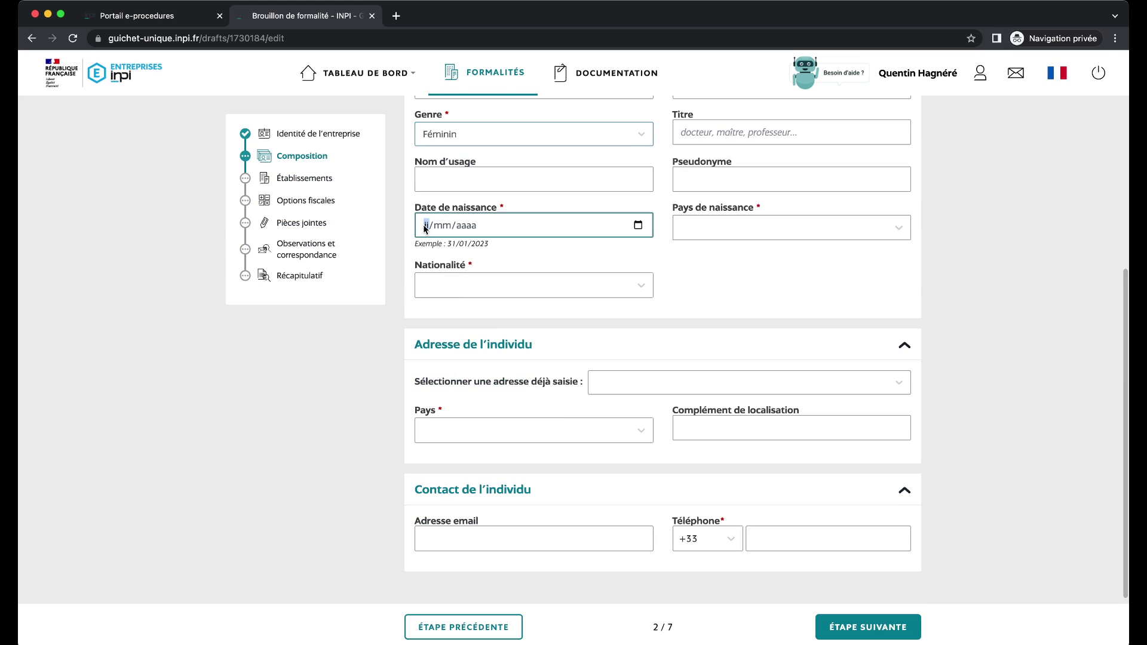
{"action": "type", "text": "01/01/"}
{"action": "type", "text": "19"}
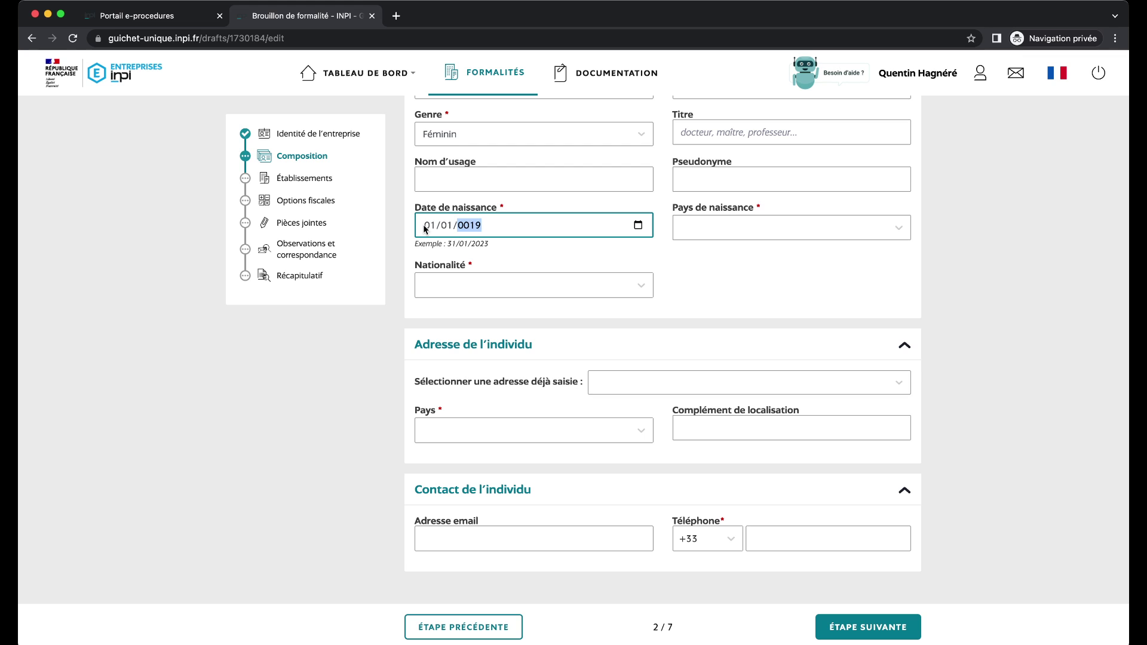
{"action": "type", "text": "98"}
Set her birth country to FRANCE, birthplace 75001 Paris, and nationality Française.
{"action": "left_click", "coordinate": [788, 229]}
{"action": "type", "text": "fr"}
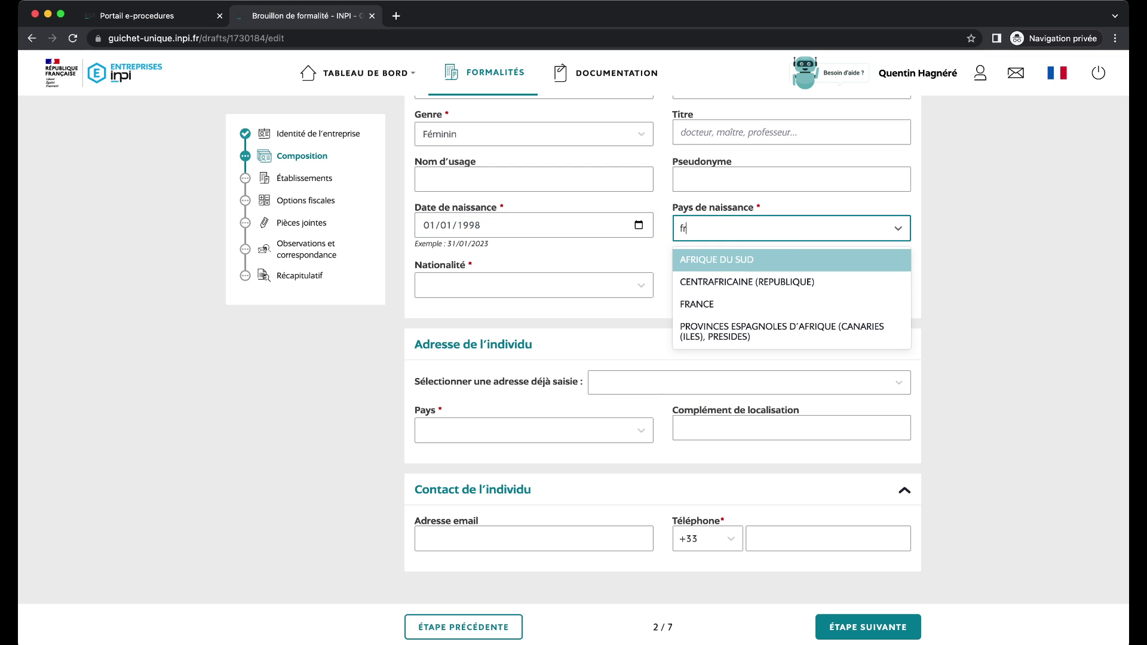
{"action": "type", "text": "a"}
{"action": "key", "text": "Return"}
{"action": "left_click", "coordinate": [570, 285]}
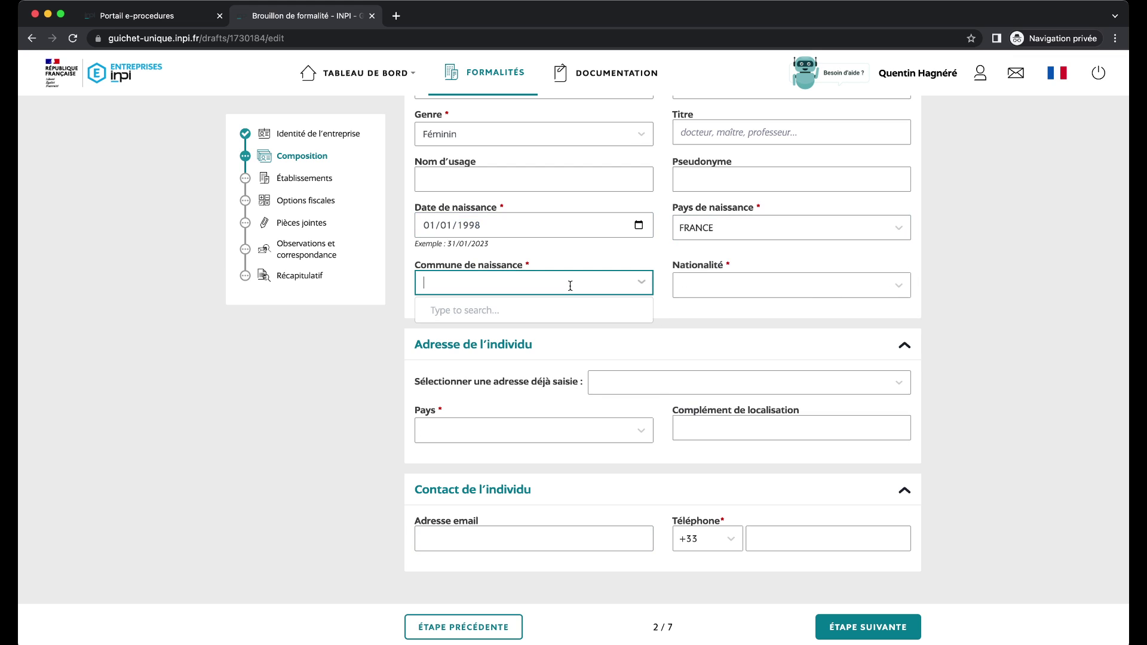
{"action": "type", "text": "F"}
{"action": "key", "text": "BackSpace"}
{"action": "type", "text": "Paris"}
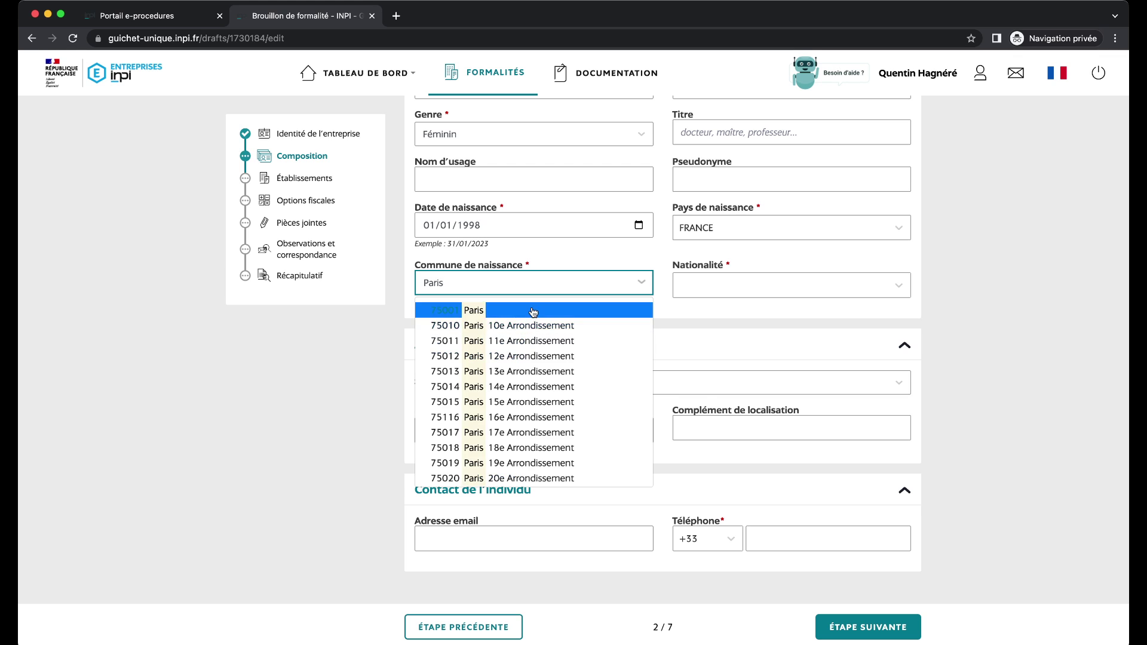
{"action": "left_click", "coordinate": [478, 310]}
{"action": "left_click", "coordinate": [709, 285]}
{"action": "type", "text": "fra"}
{"action": "left_click", "coordinate": [720, 317]}
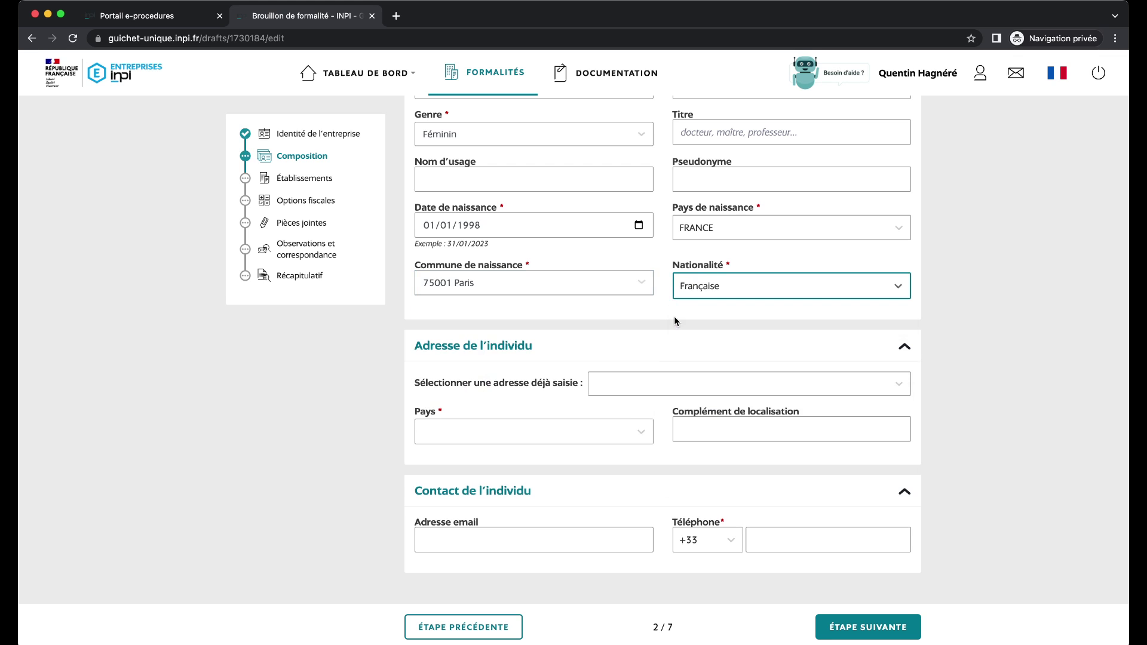
Reuse the saved address, enter her phone number, and save her to the list.
{"action": "scroll", "coordinate": [540, 310], "scroll_direction": "down", "scroll_amount": 3}
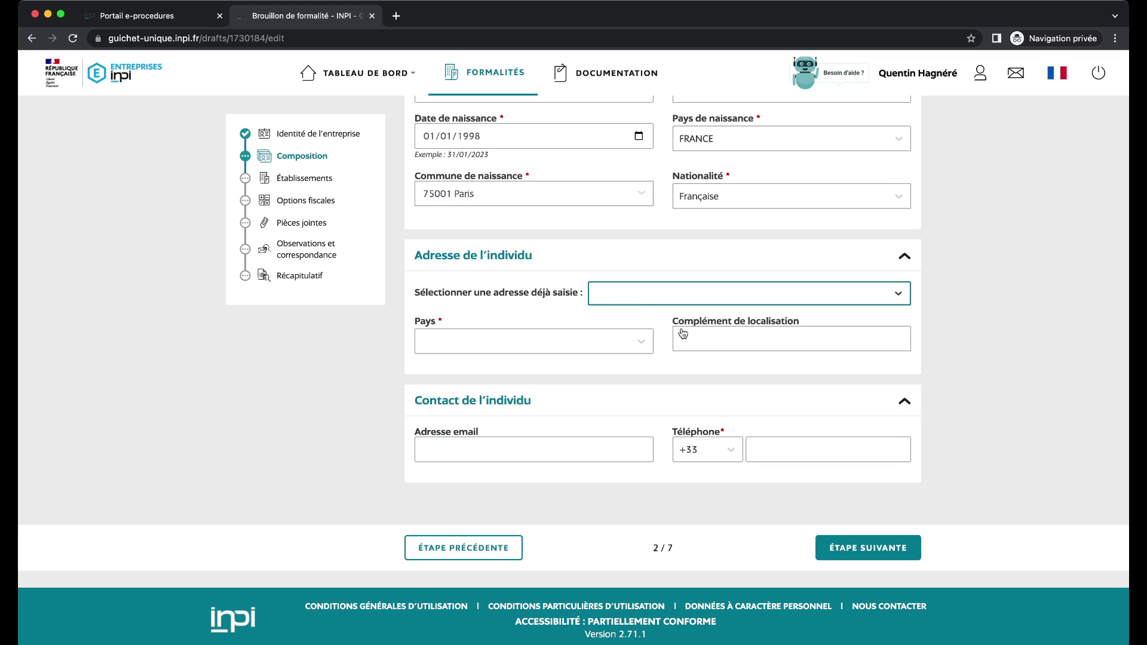
{"action": "left_click", "coordinate": [624, 356]}
{"action": "scroll", "coordinate": [645, 382], "scroll_direction": "down", "scroll_amount": 3}
{"action": "left_click", "coordinate": [791, 449]}
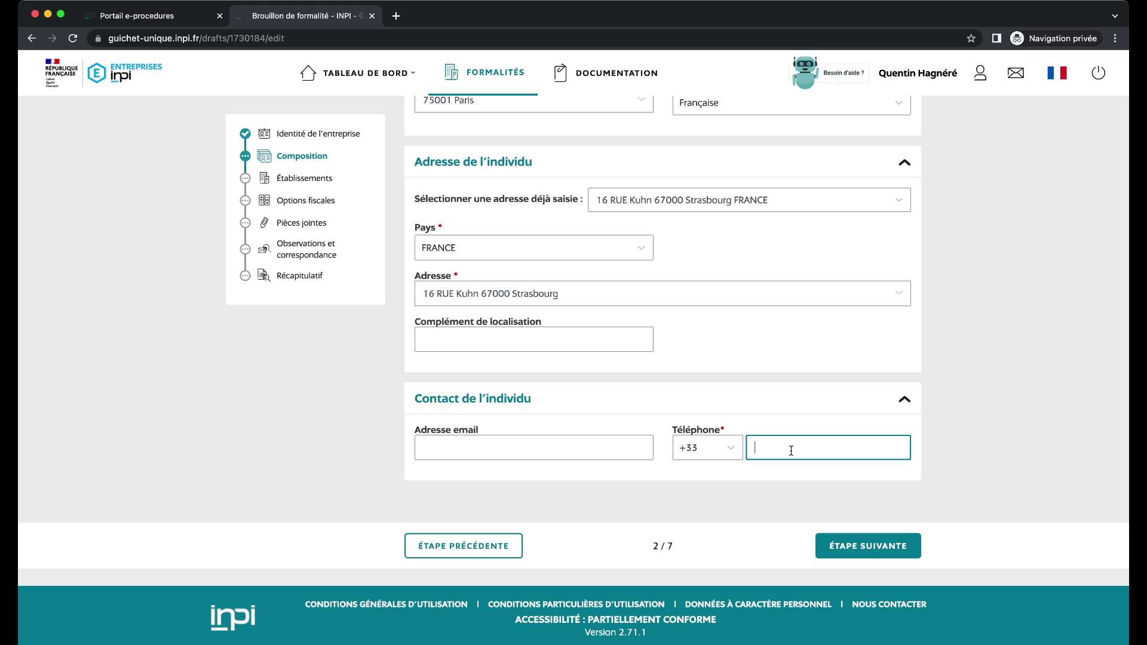
{"action": "type", "text": "698765432"}
{"action": "left_click", "coordinate": [870, 551]}
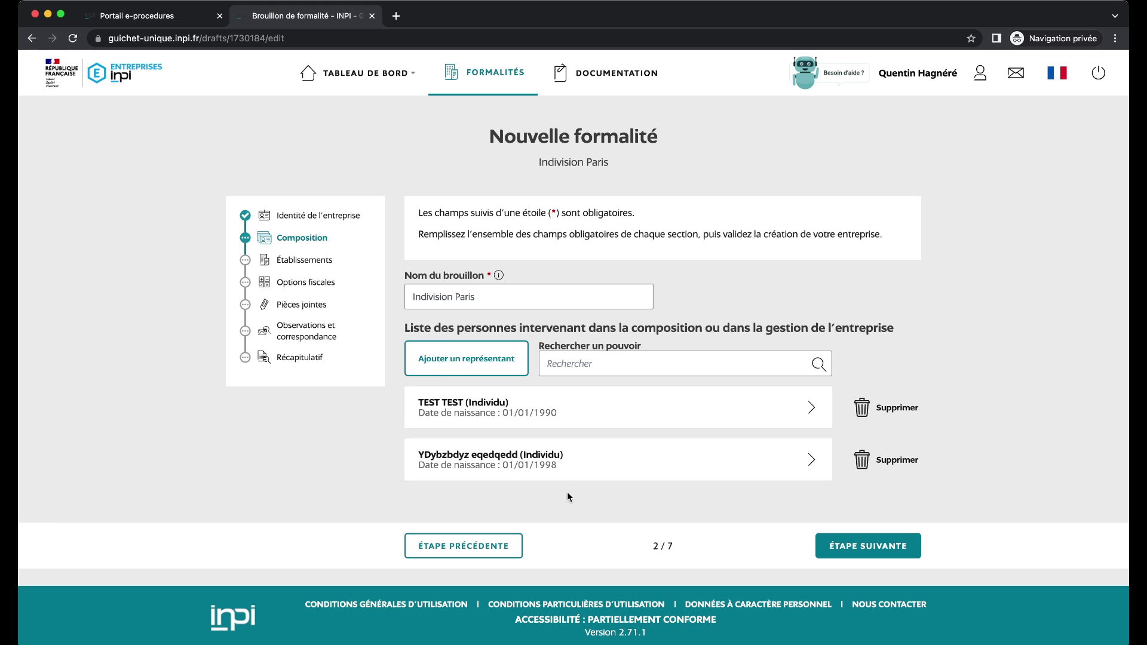
{"action": "left_click", "coordinate": [860, 547]}
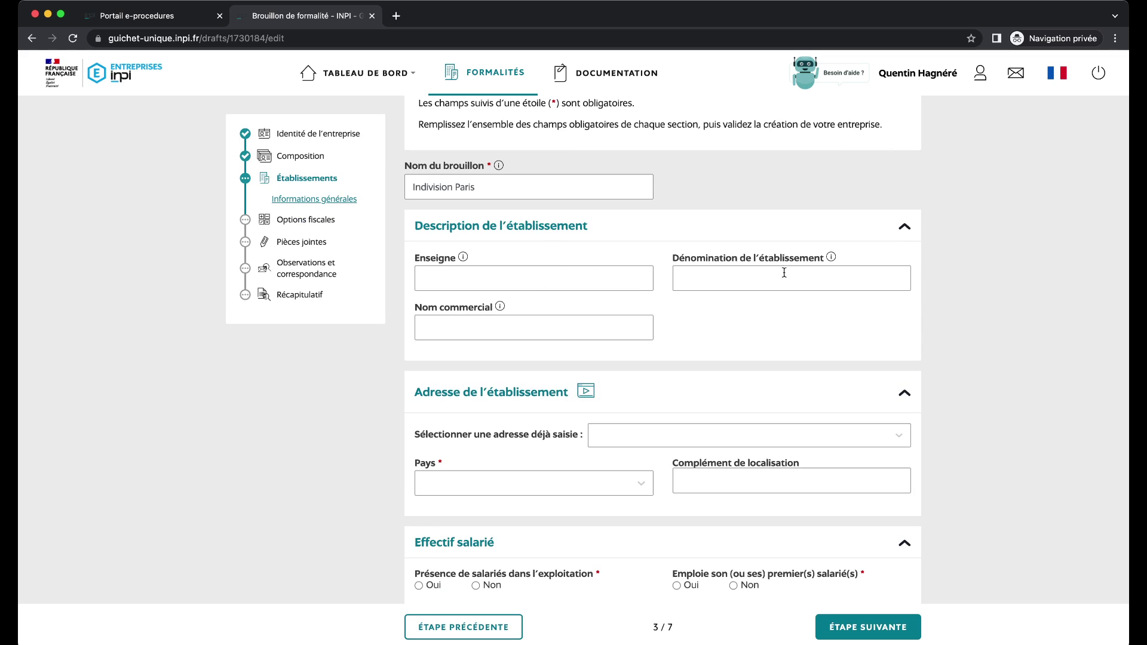
{"action": "scroll", "coordinate": [693, 275], "scroll_direction": "down", "scroll_amount": 1}
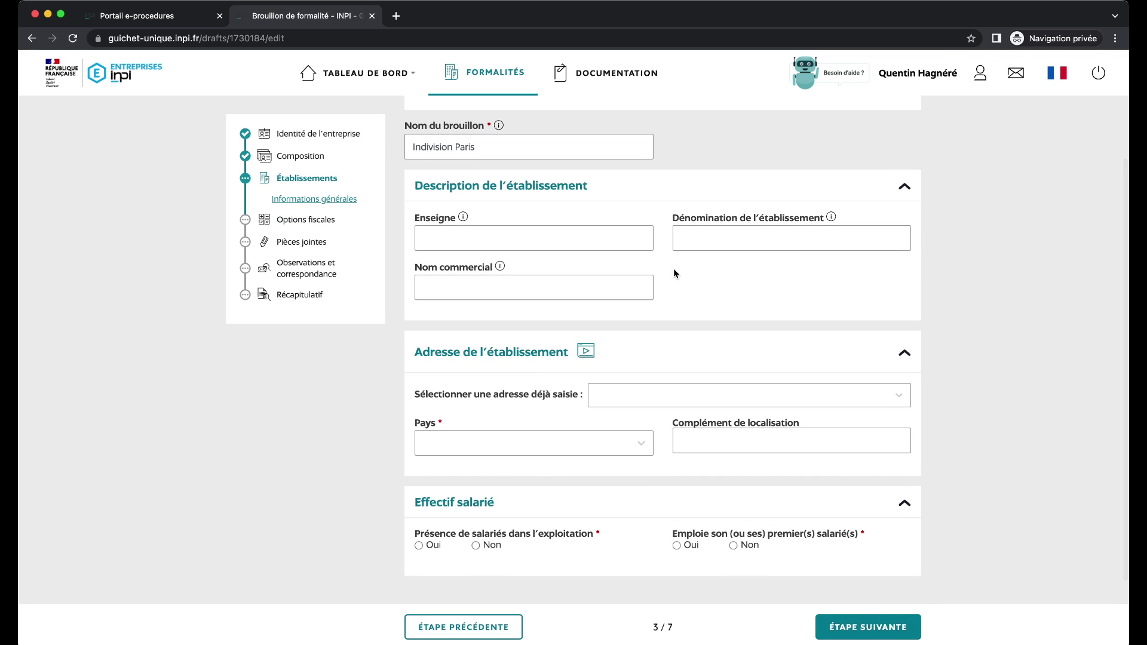
{"action": "scroll", "coordinate": [673, 271], "scroll_direction": "down", "scroll_amount": 3}
{"action": "left_click", "coordinate": [636, 302]}
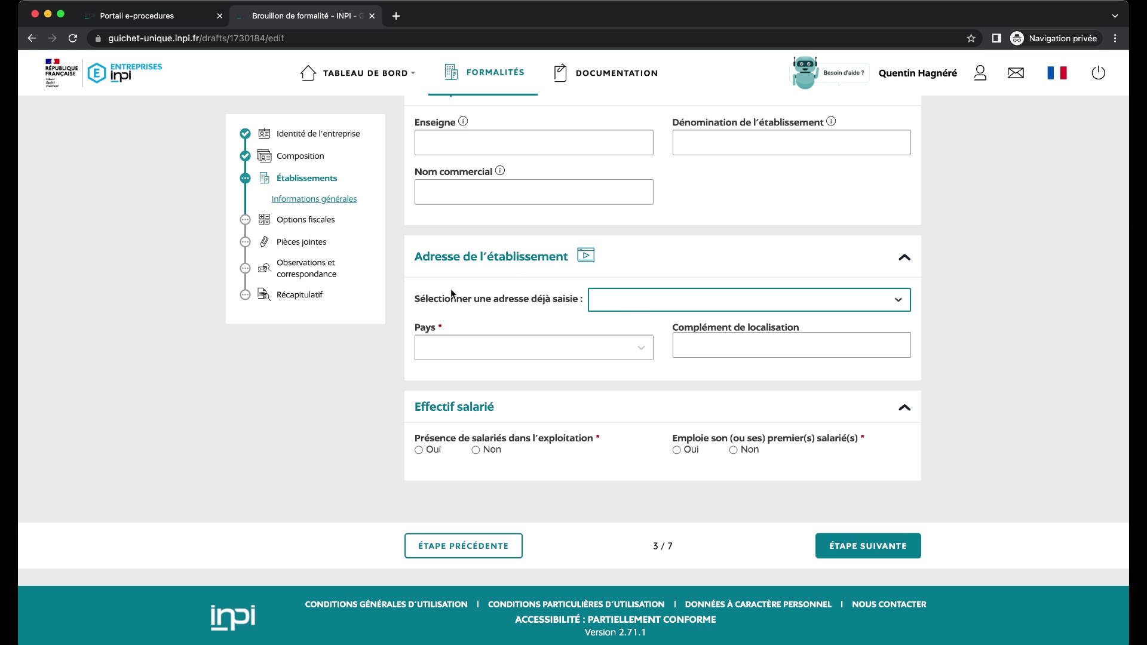
{"action": "left_click", "coordinate": [687, 324]}
Declare no employees and no first hire, then continue to Options fiscales.
{"action": "scroll", "coordinate": [687, 358], "scroll_direction": "down", "scroll_amount": 3}
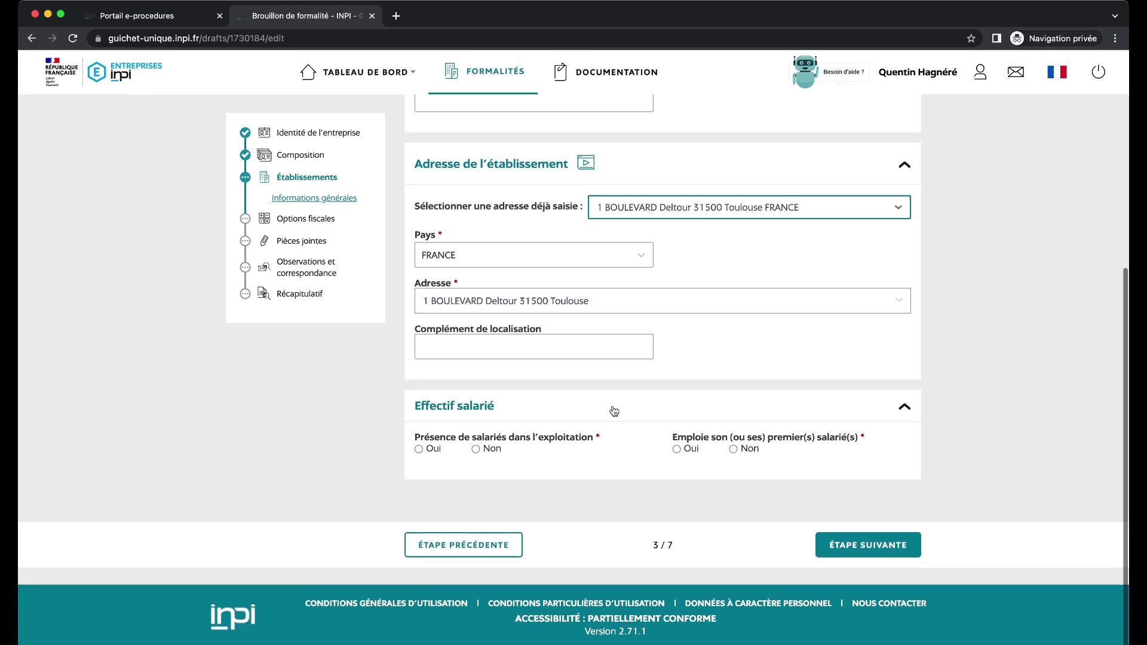
{"action": "left_click", "coordinate": [476, 450]}
{"action": "left_click", "coordinate": [750, 452]}
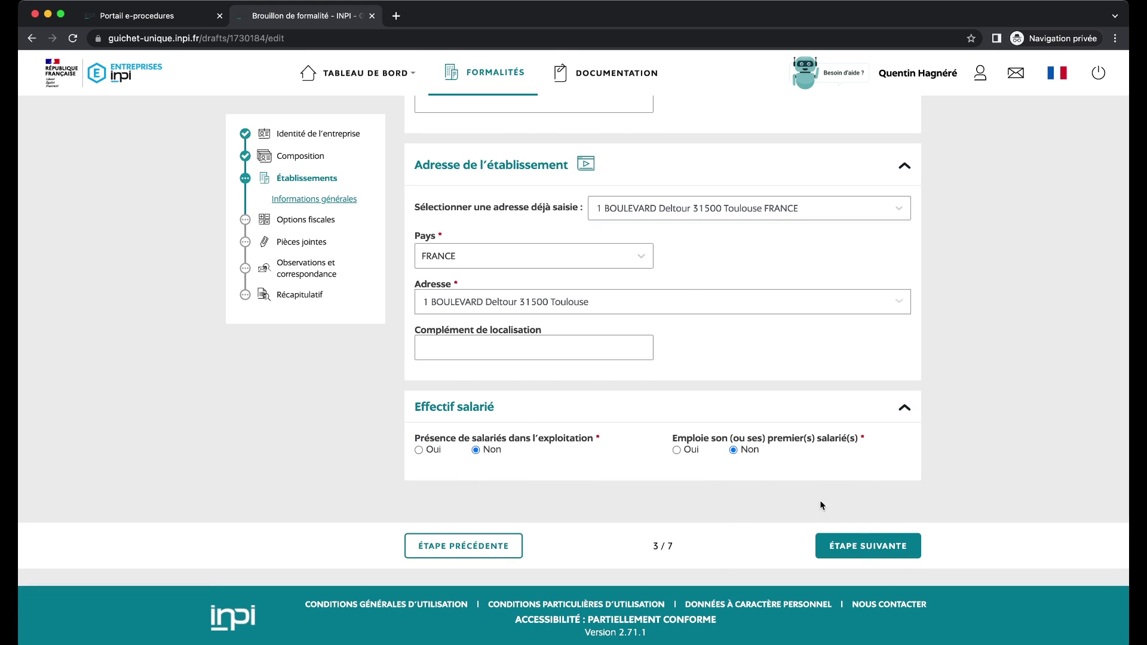
{"action": "left_click", "coordinate": [859, 545]}
{"action": "left_click", "coordinate": [573, 312]}
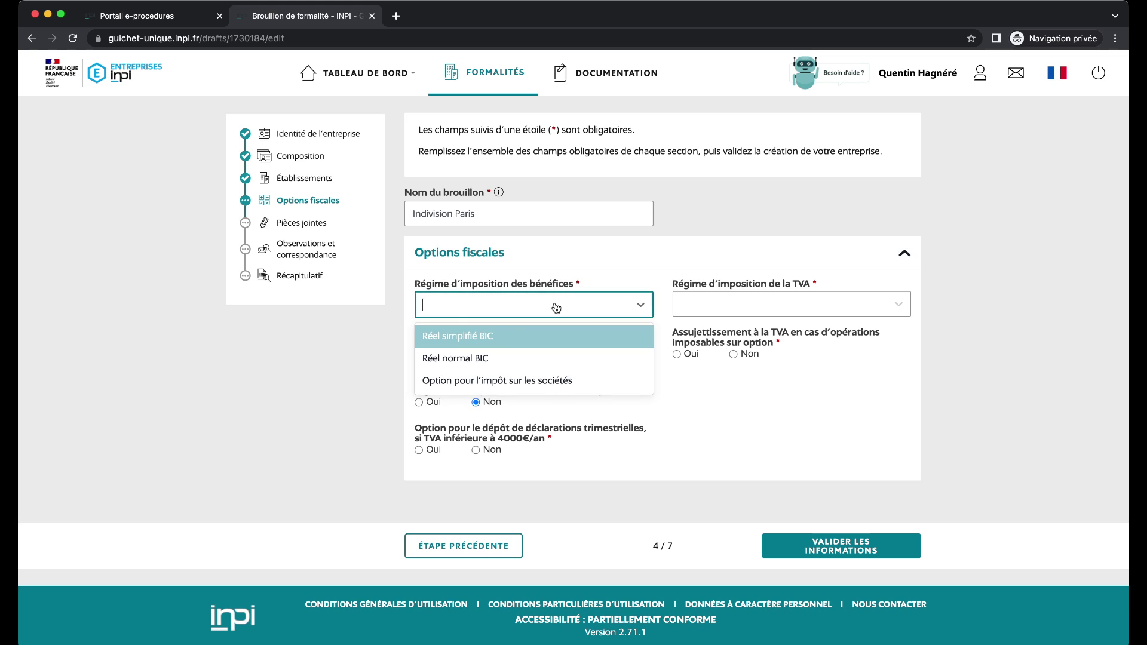
Choose Réel simplifié BIC for profit taxation and Franchise en base TVA as VAT regime.
{"action": "left_click", "coordinate": [499, 338]}
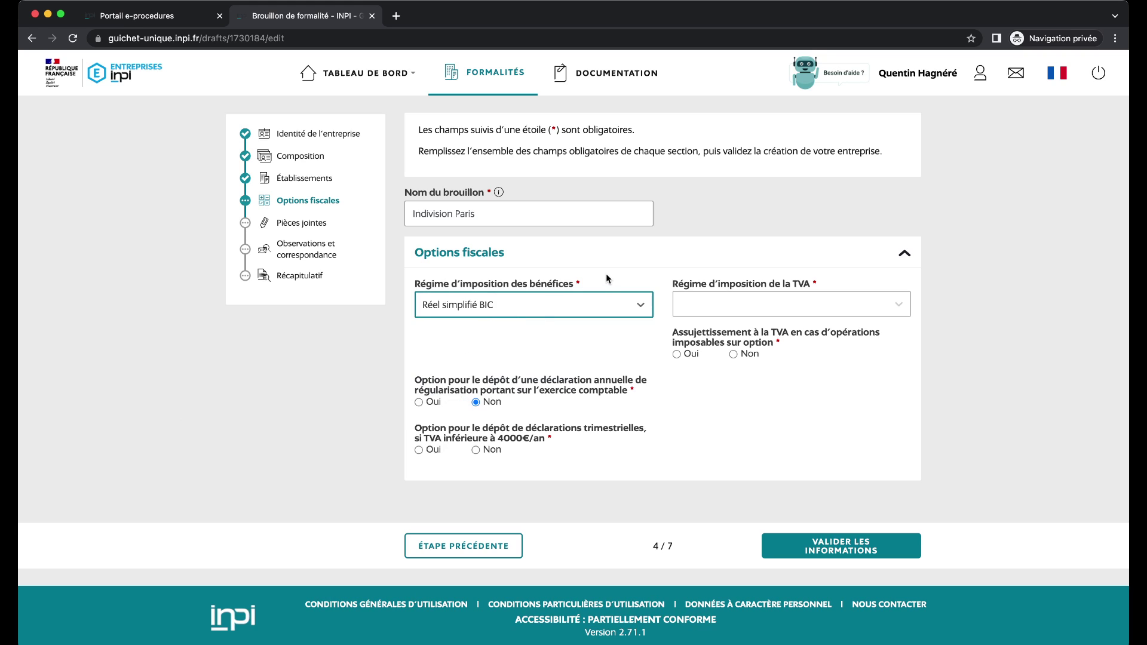
{"action": "left_click", "coordinate": [577, 306]}
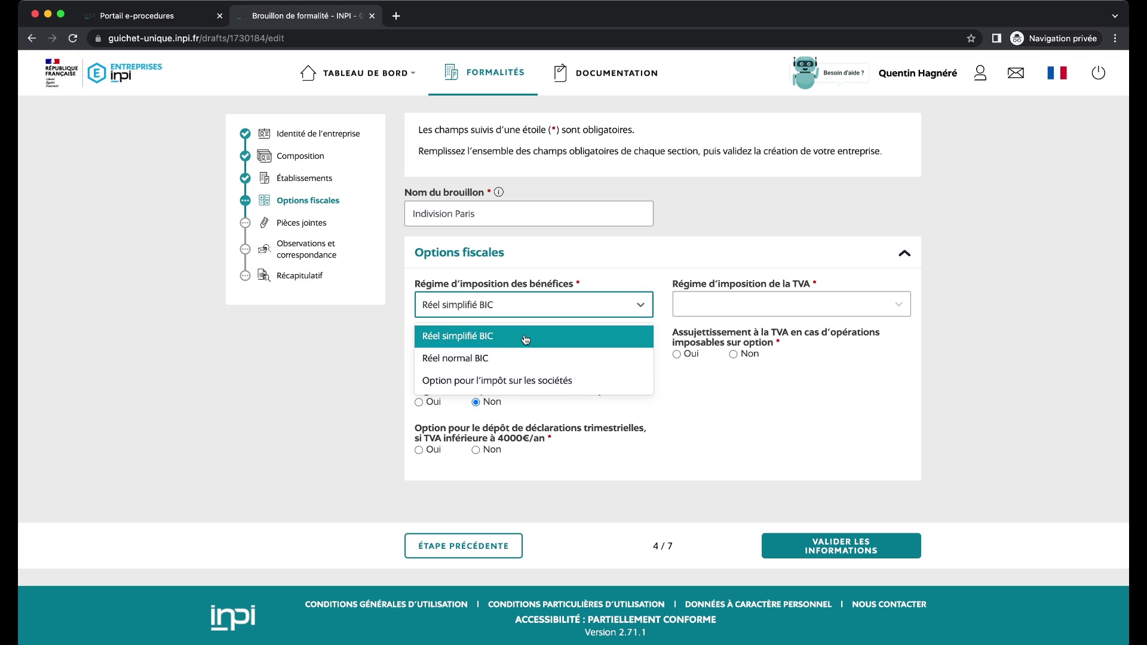
{"action": "left_click", "coordinate": [524, 338]}
{"action": "left_click", "coordinate": [715, 304]}
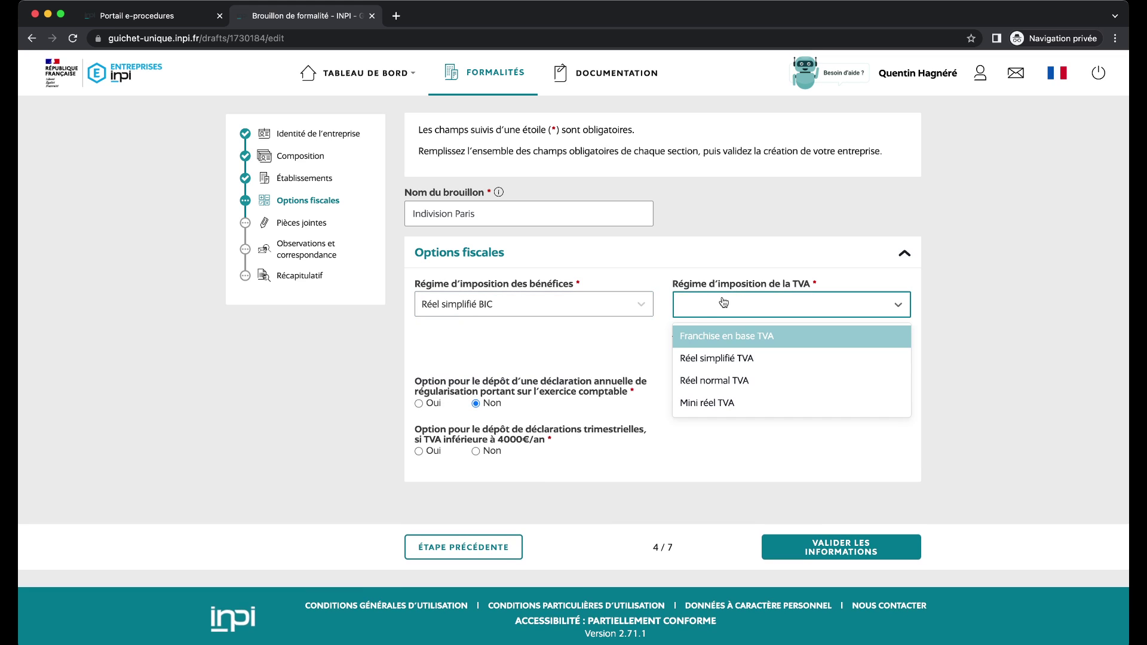
{"action": "left_click", "coordinate": [739, 342]}
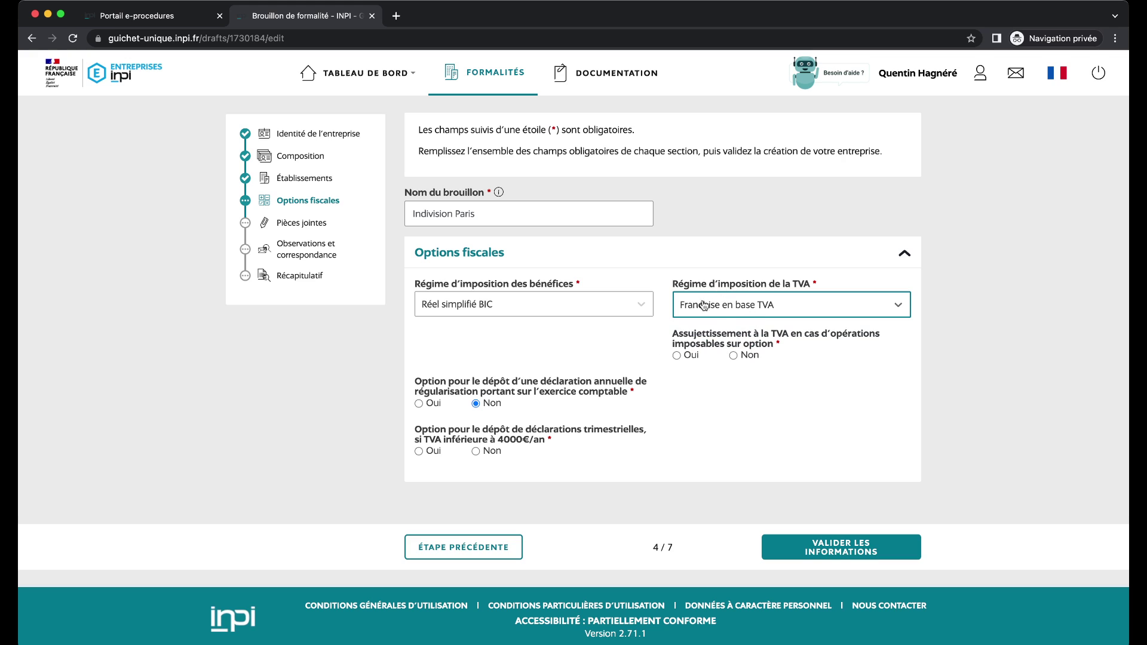
{"action": "left_click", "coordinate": [734, 357]}
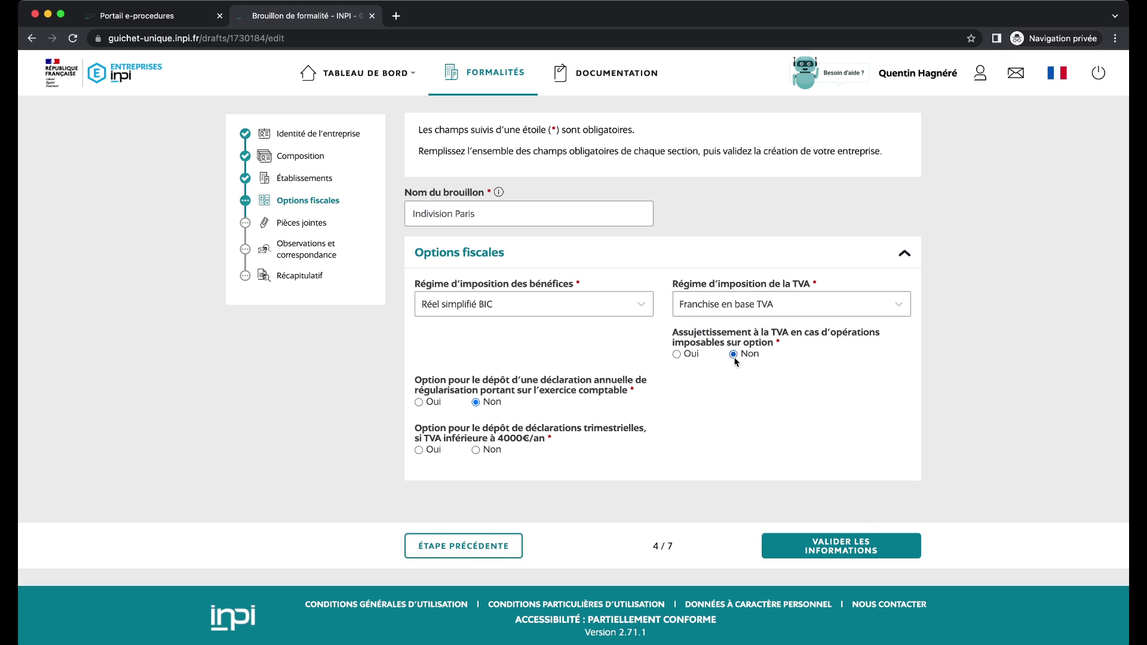
{"action": "left_click", "coordinate": [770, 307]}
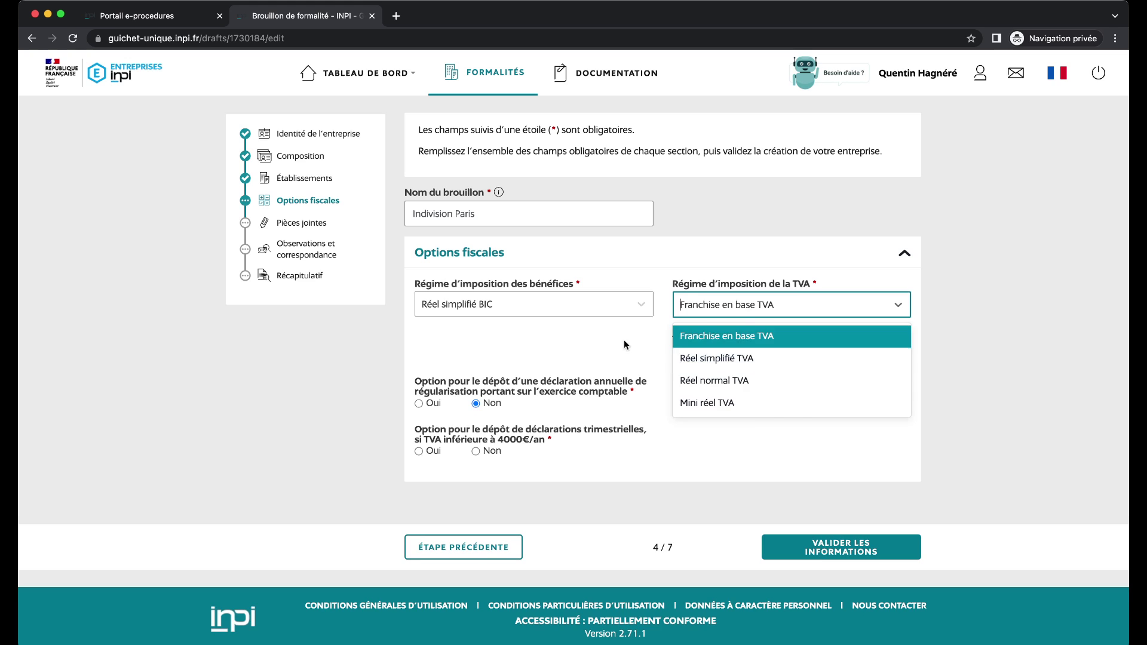
{"action": "left_click", "coordinate": [744, 344]}
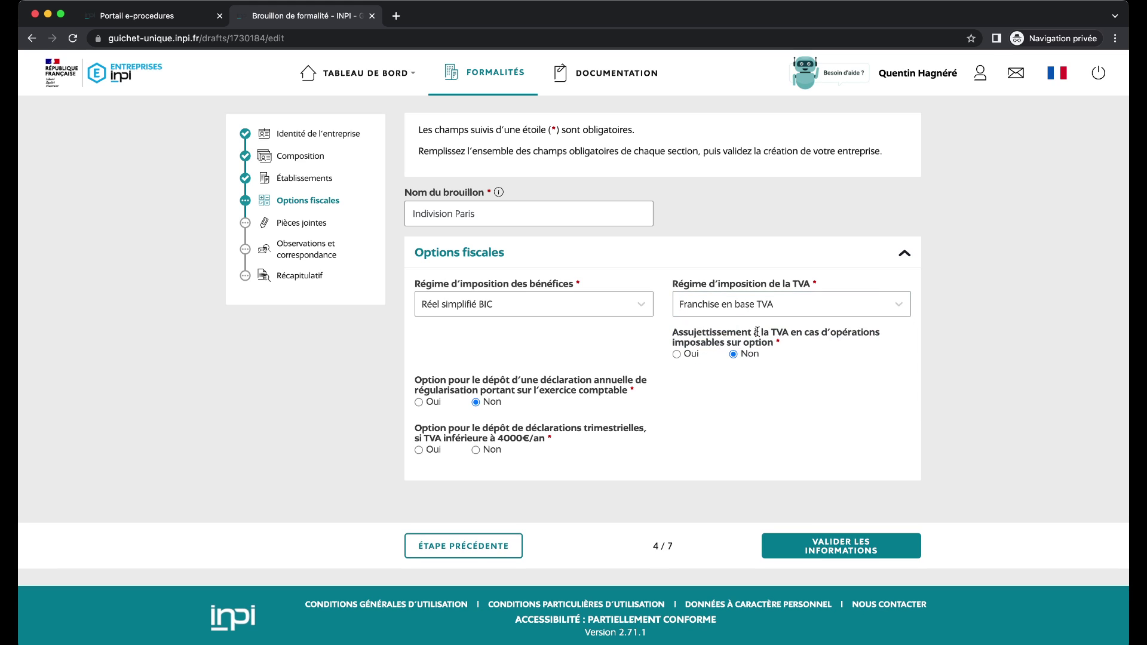
Answer yes to optional VAT liability, opt into annual regularisation, and validate the tax options.
{"action": "left_click", "coordinate": [676, 355]}
{"action": "scroll", "coordinate": [538, 385], "scroll_direction": "down", "scroll_amount": 1}
{"action": "left_click_drag", "start_coordinate": [499, 380], "coordinate": [643, 392]}
{"action": "left_click", "coordinate": [419, 402]}
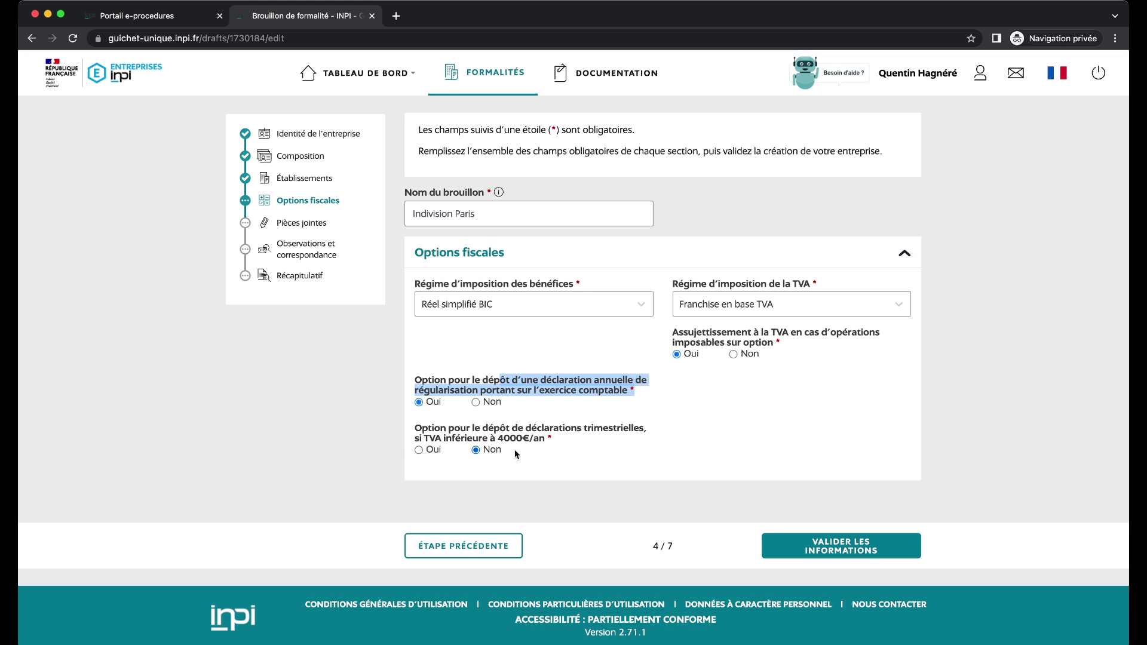
{"action": "left_click", "coordinate": [874, 555]}
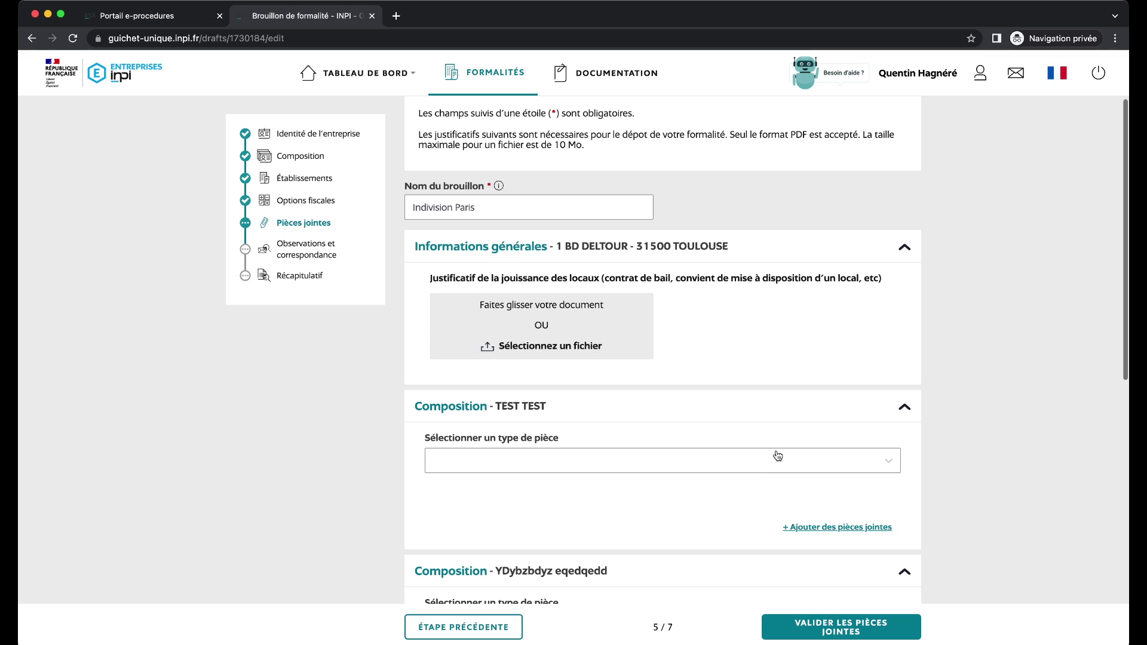
Review the premises-proof requirement in the Pièces jointes step.
{"action": "scroll", "coordinate": [738, 331], "scroll_direction": "down", "scroll_amount": 3}
{"action": "scroll", "coordinate": [739, 331], "scroll_direction": "up", "scroll_amount": 4}
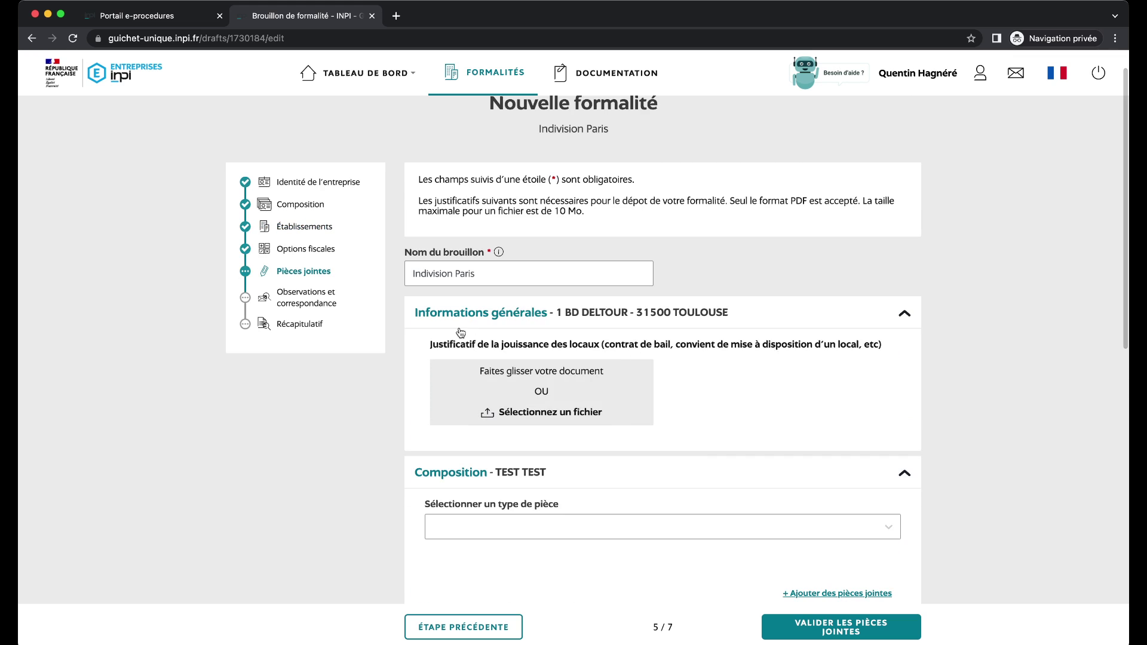
{"action": "left_click_drag", "start_coordinate": [427, 344], "coordinate": [884, 346]}
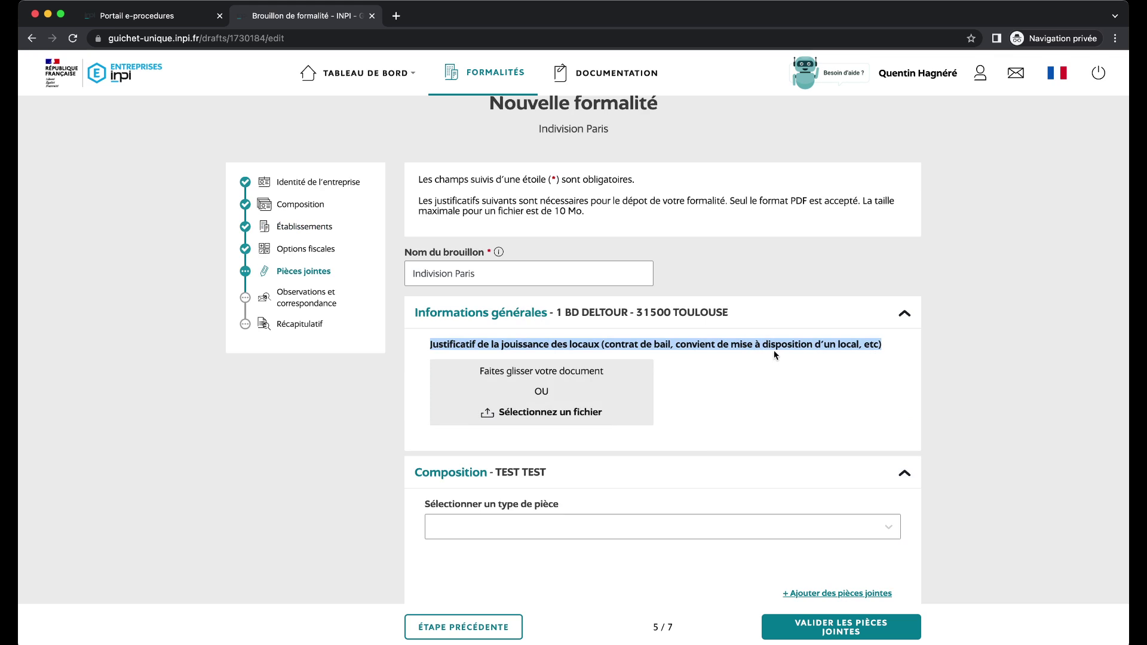
{"action": "left_click", "coordinate": [742, 347]}
{"action": "scroll", "coordinate": [839, 378], "scroll_direction": "down", "scroll_amount": 1}
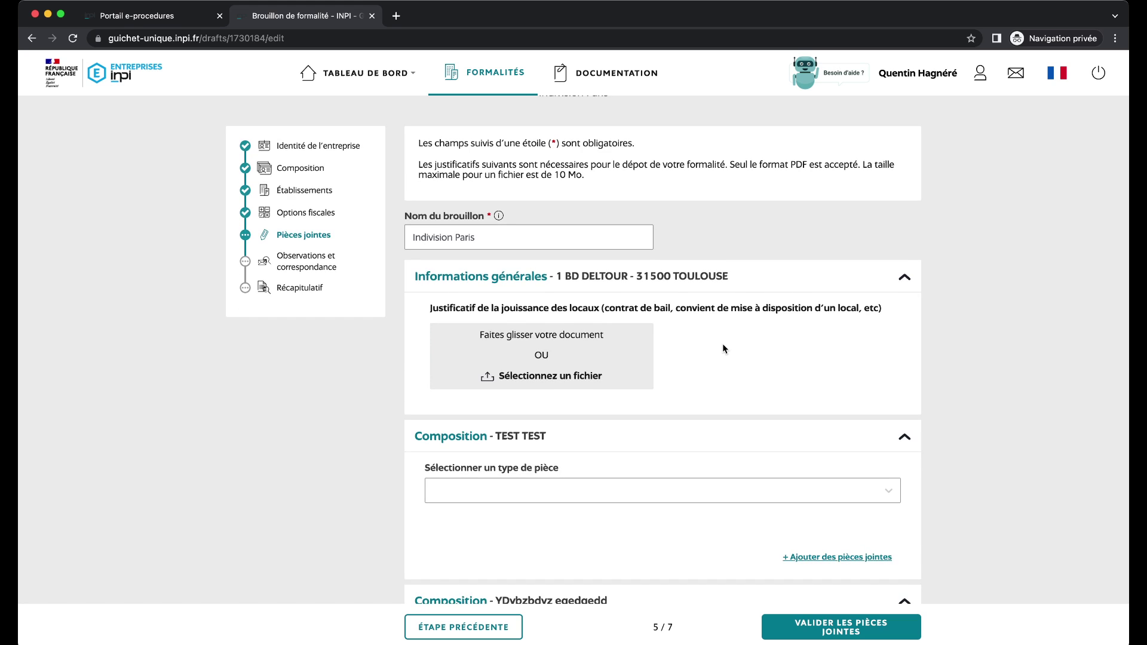
{"action": "scroll", "coordinate": [723, 343], "scroll_direction": "down", "scroll_amount": 1}
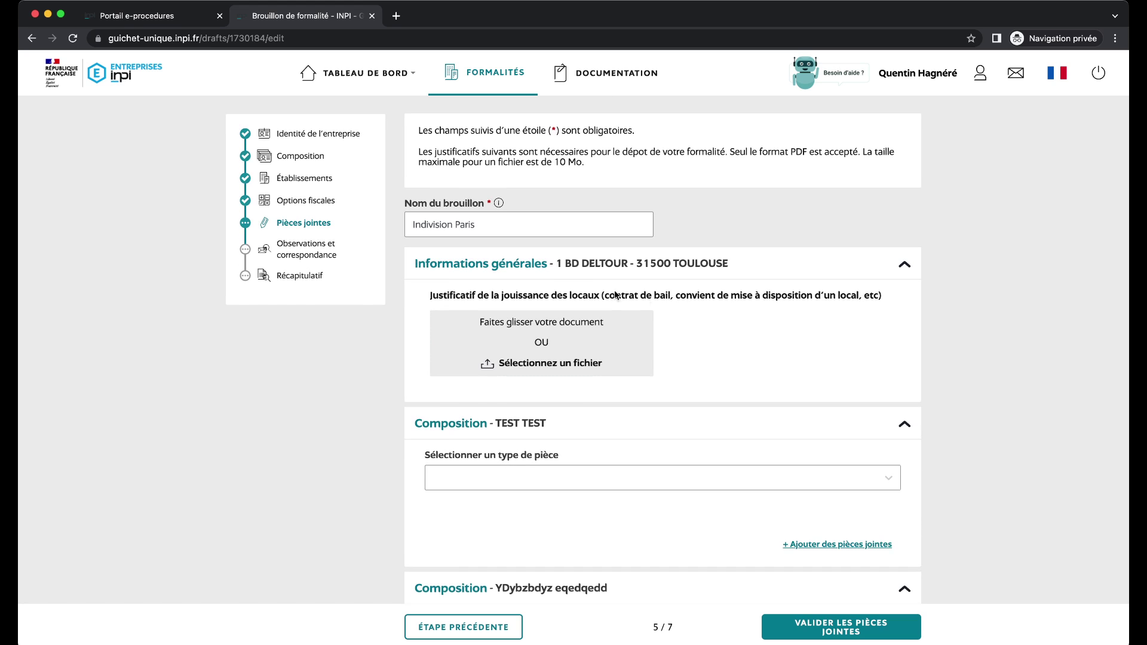
{"action": "left_click_drag", "start_coordinate": [428, 297], "coordinate": [705, 299]}
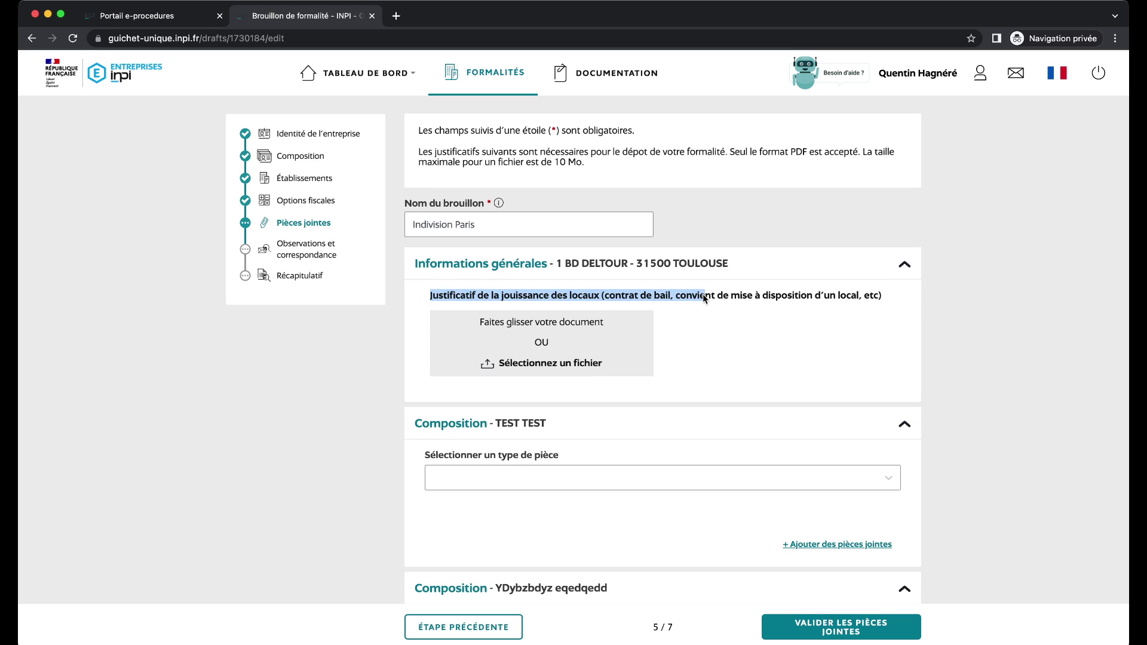
{"action": "left_click", "coordinate": [704, 349]}
Leave the members' attachment sections empty and validate the attachments without uploads.
{"action": "scroll", "coordinate": [703, 347], "scroll_direction": "down", "scroll_amount": 2}
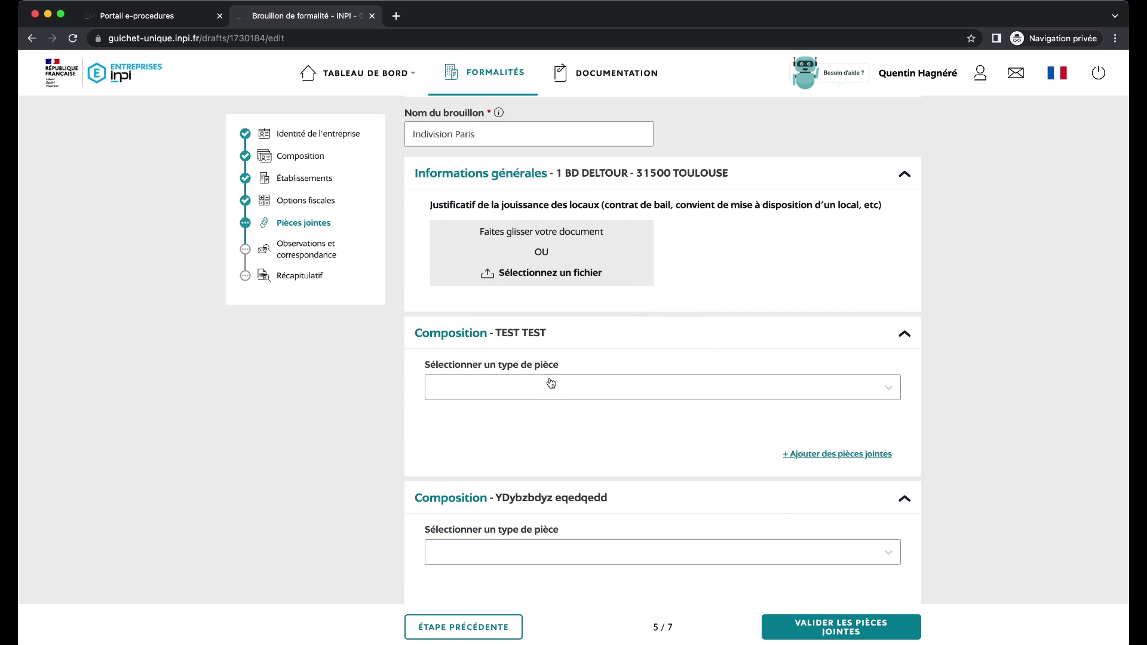
{"action": "left_click", "coordinate": [552, 387]}
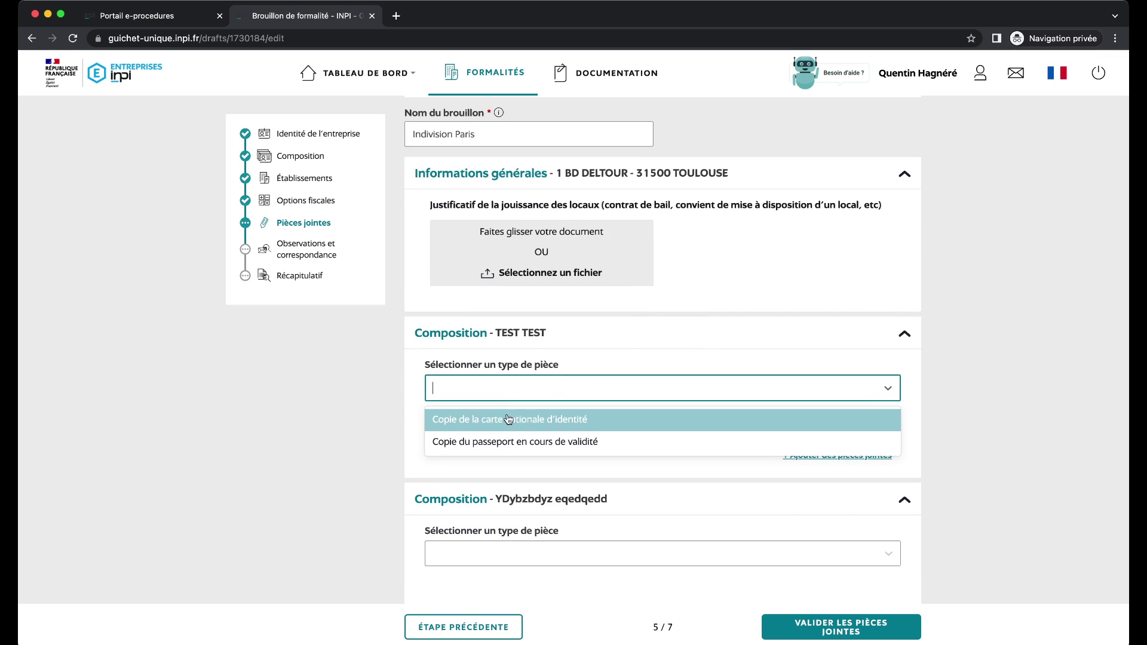
{"action": "left_click", "coordinate": [647, 346]}
{"action": "left_click", "coordinate": [601, 340]}
{"action": "scroll", "coordinate": [591, 377], "scroll_direction": "down", "scroll_amount": 5}
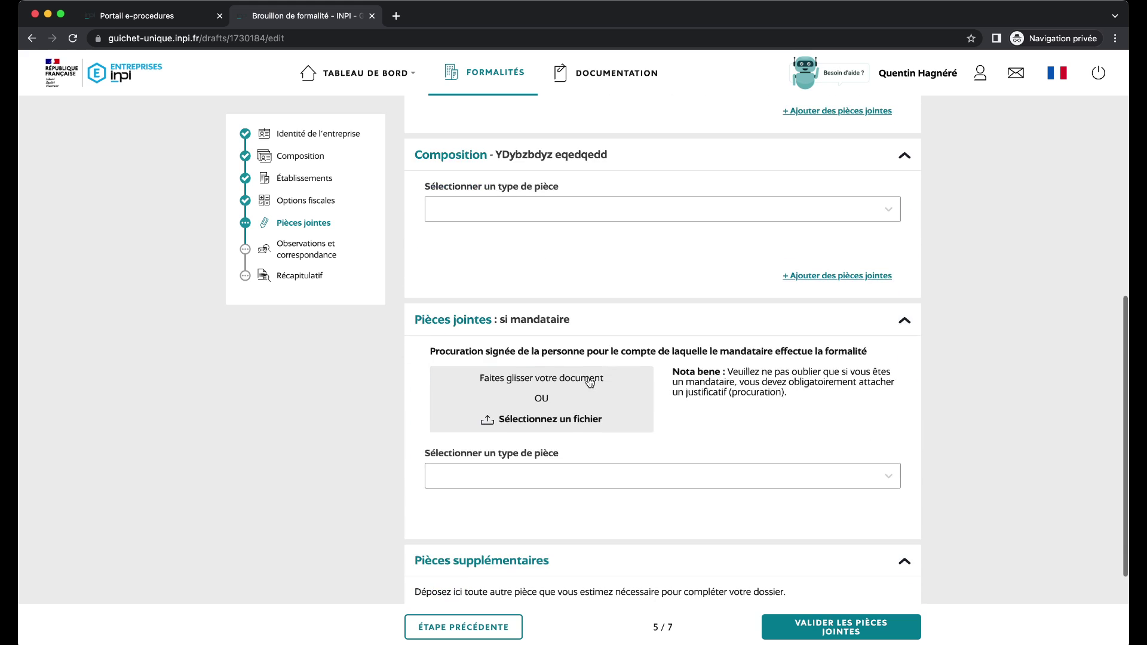
{"action": "scroll", "coordinate": [741, 449], "scroll_direction": "down", "scroll_amount": 2}
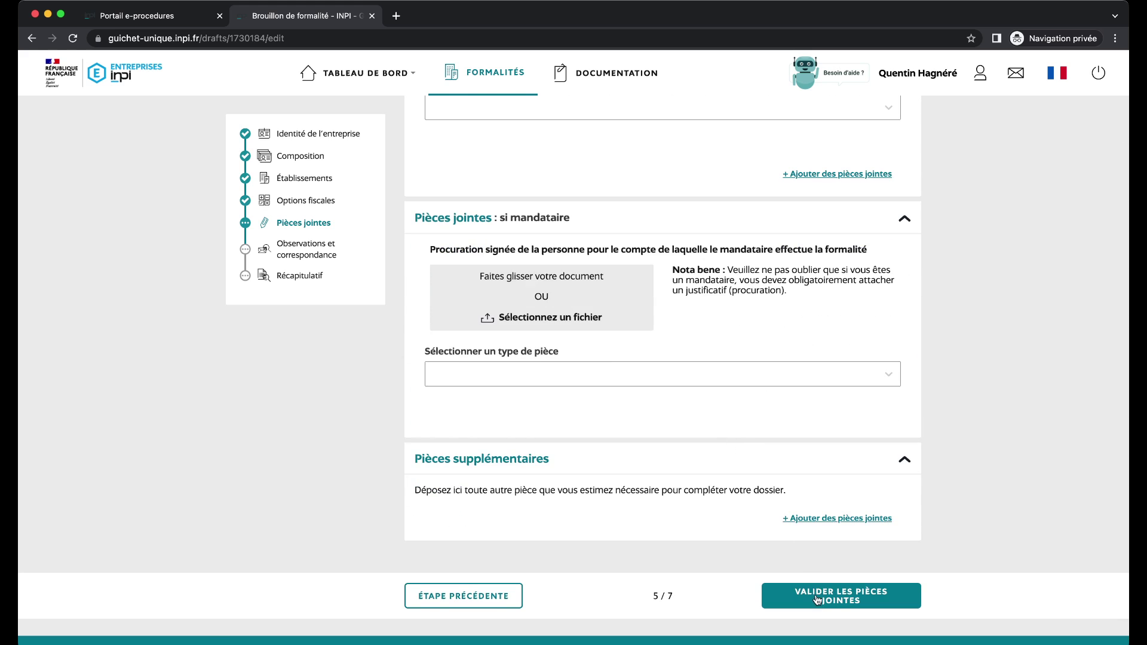
{"action": "left_click", "coordinate": [828, 627]}
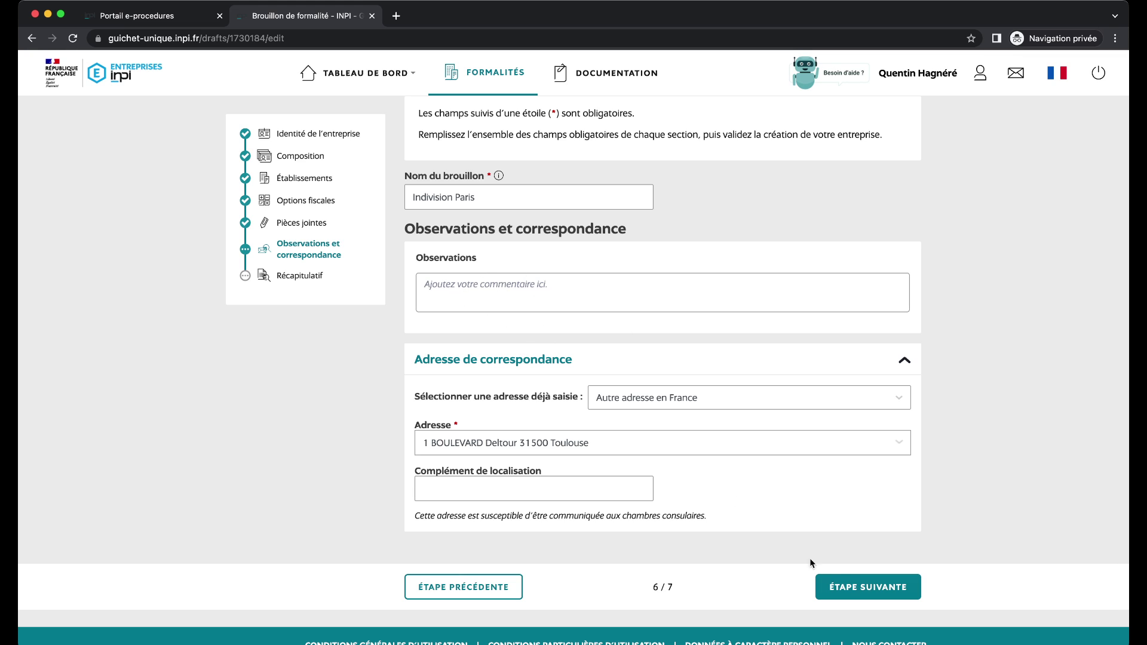
Continue to the Récapitulatif and validate the Indivision Paris dossier.
{"action": "left_click", "coordinate": [846, 589]}
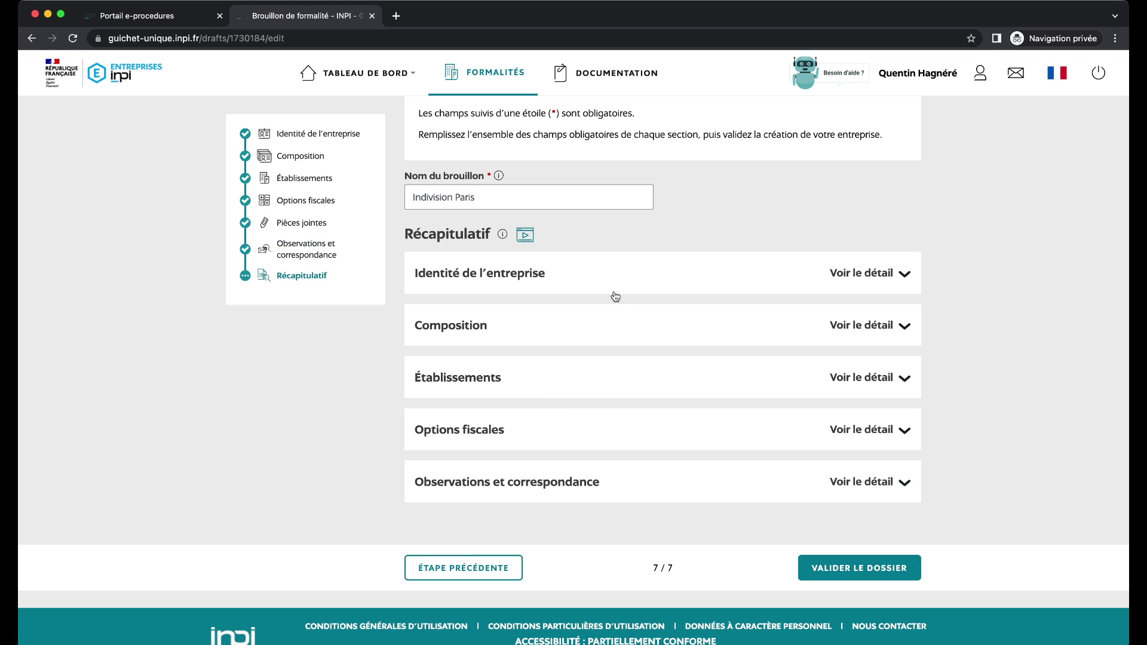
{"action": "left_click", "coordinate": [839, 566]}
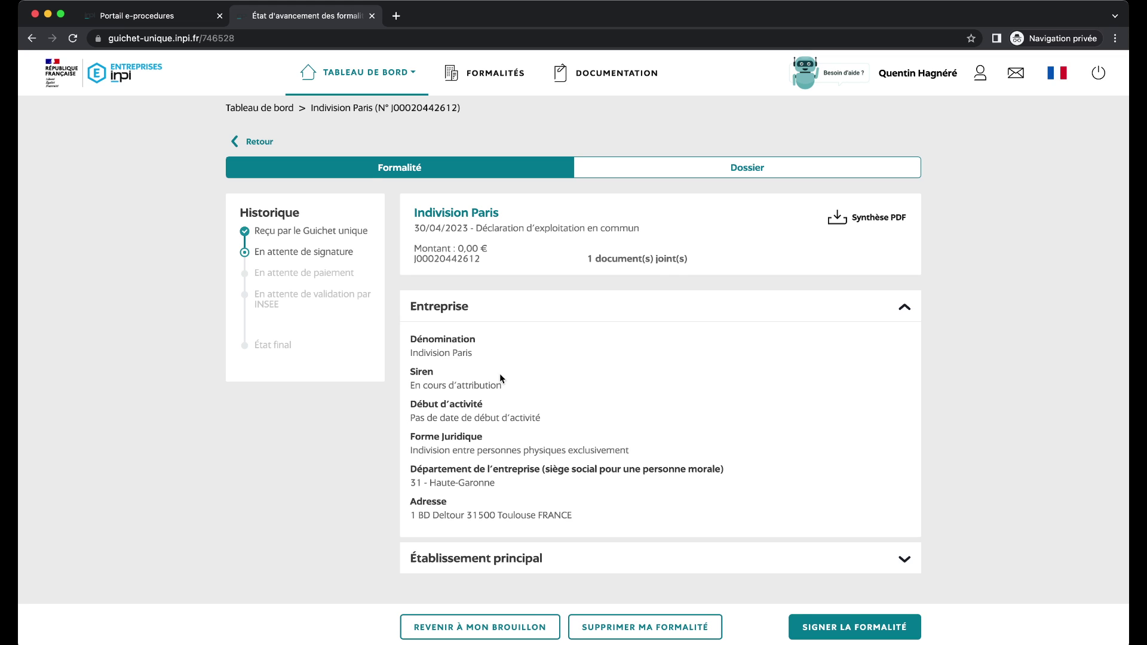
Return to the FORMALITÉS overview listing the 8 company-creation drafts.
{"action": "scroll", "coordinate": [499, 382], "scroll_direction": "down", "scroll_amount": 1}
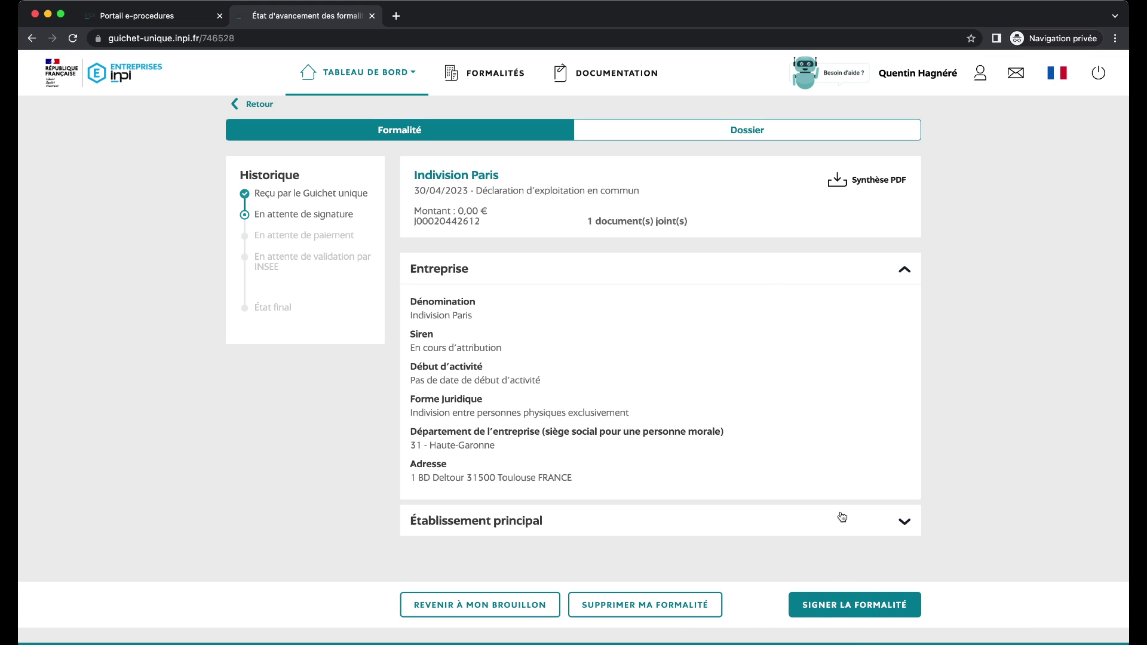
{"action": "scroll", "coordinate": [760, 274], "scroll_direction": "up", "scroll_amount": 1}
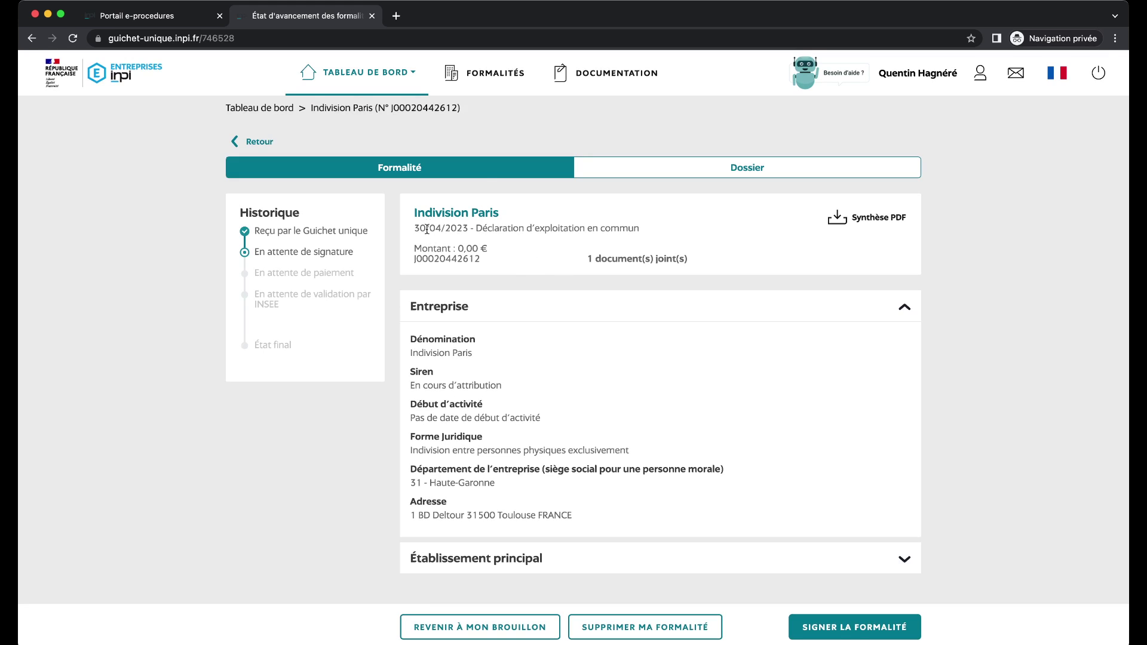
{"action": "left_click", "coordinate": [474, 72]}
{"action": "mouse_move", "coordinate": [390, 67]}
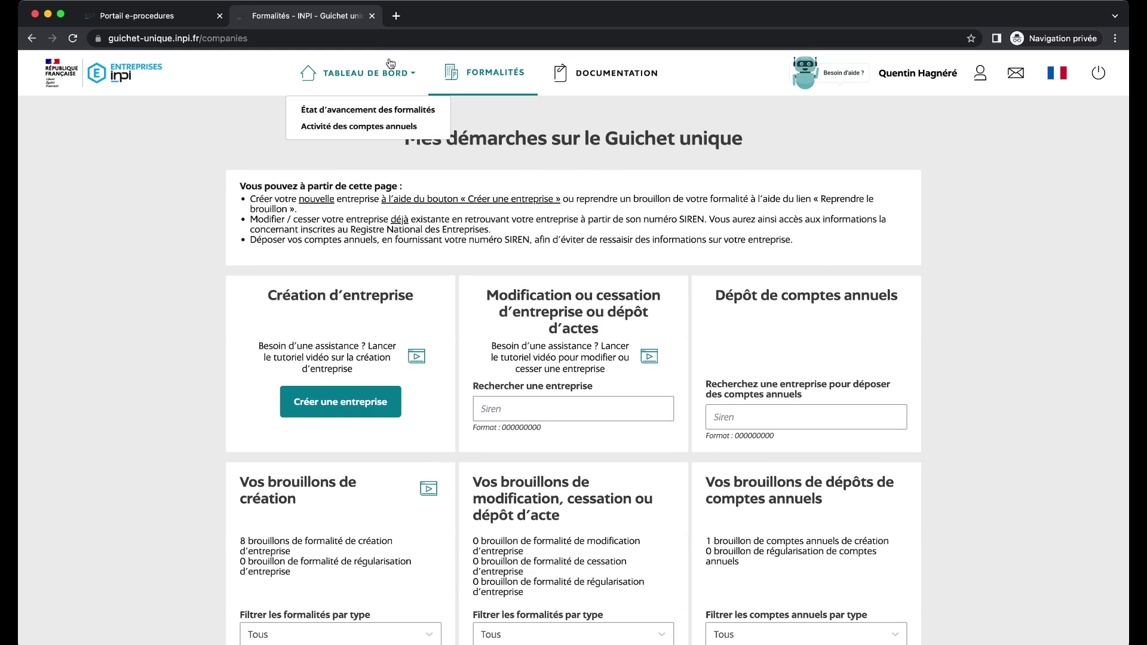